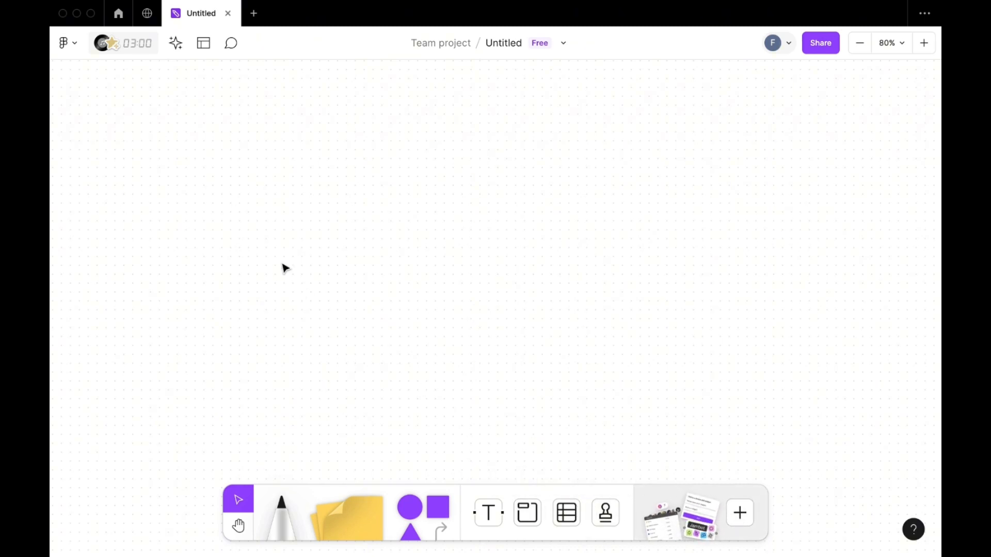
- Generate a board with the AI generator from the prompt "planejamento semanal de nutrição" and close the generator
left_click(178, 47)
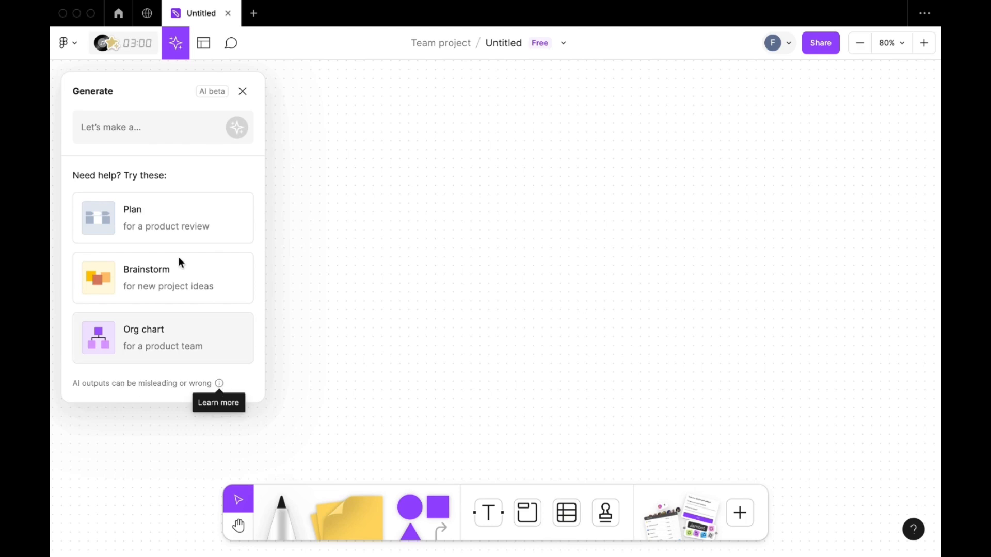
left_click(158, 127)
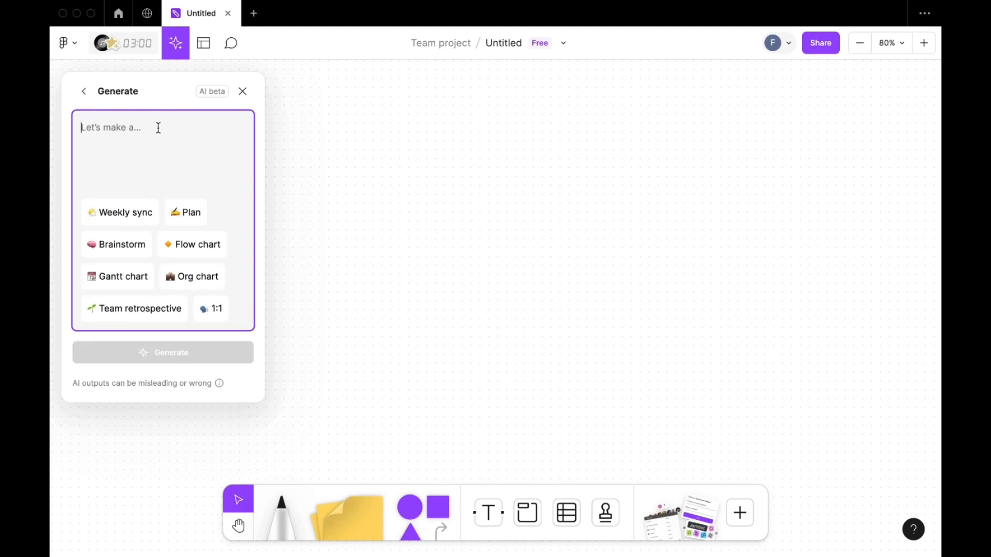
type("pl")
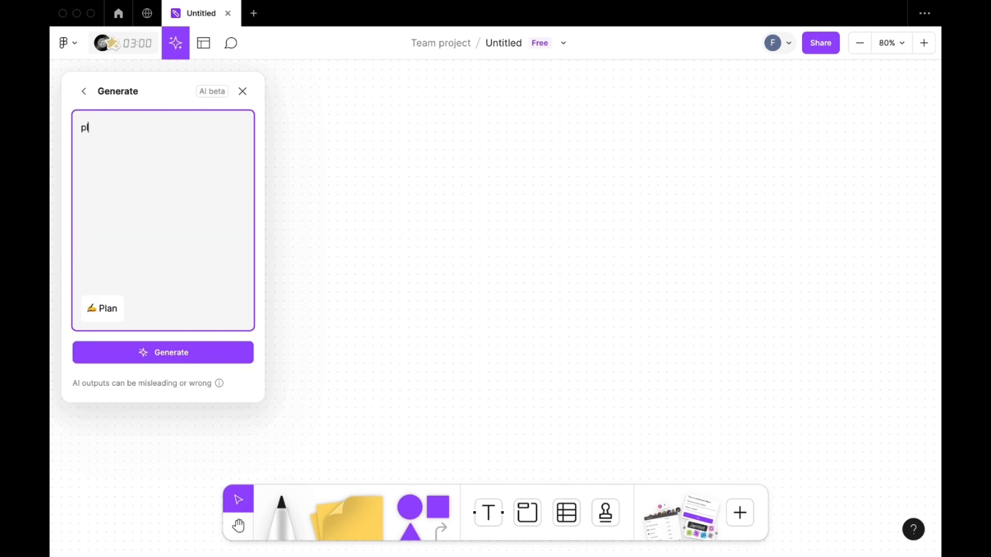
type("anejamen")
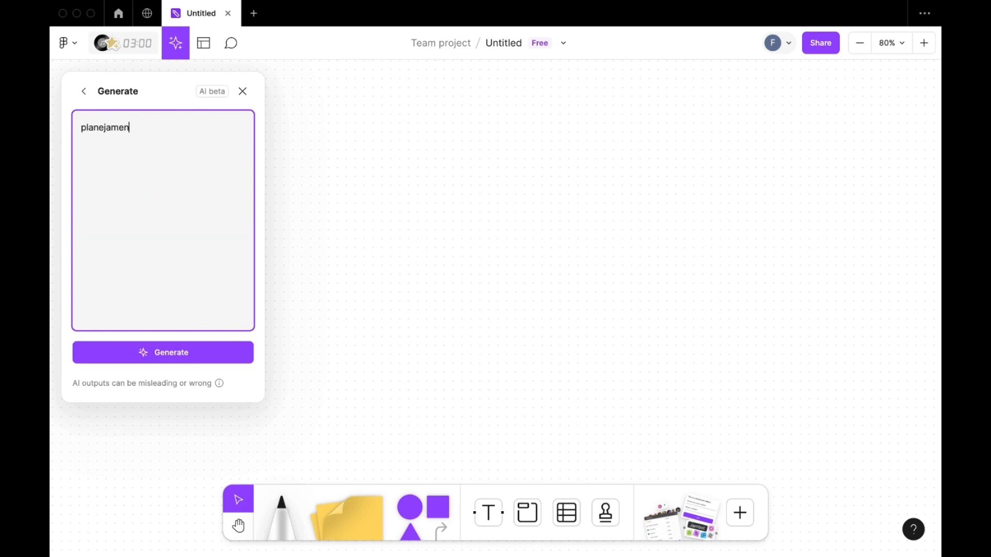
type("to semanal de nutrição")
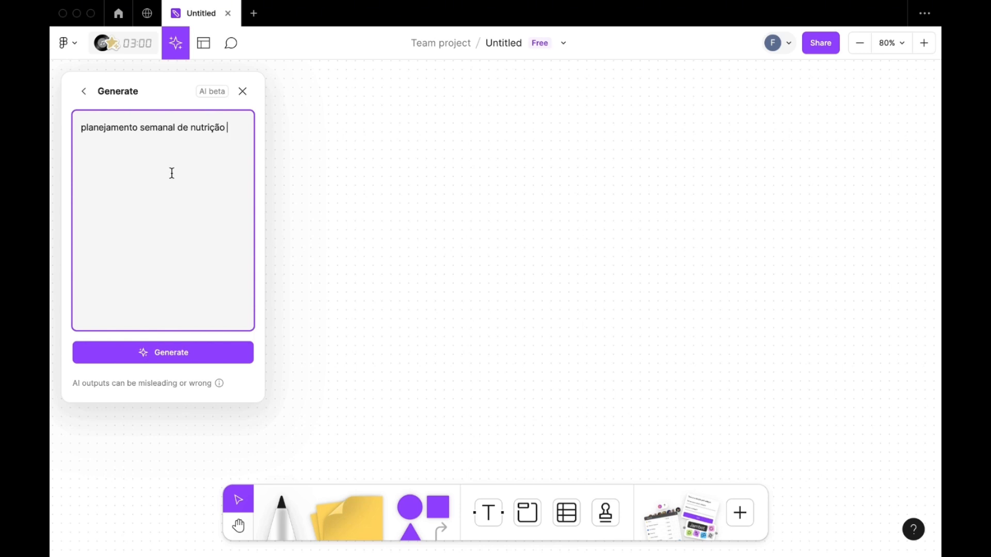
left_click(198, 361)
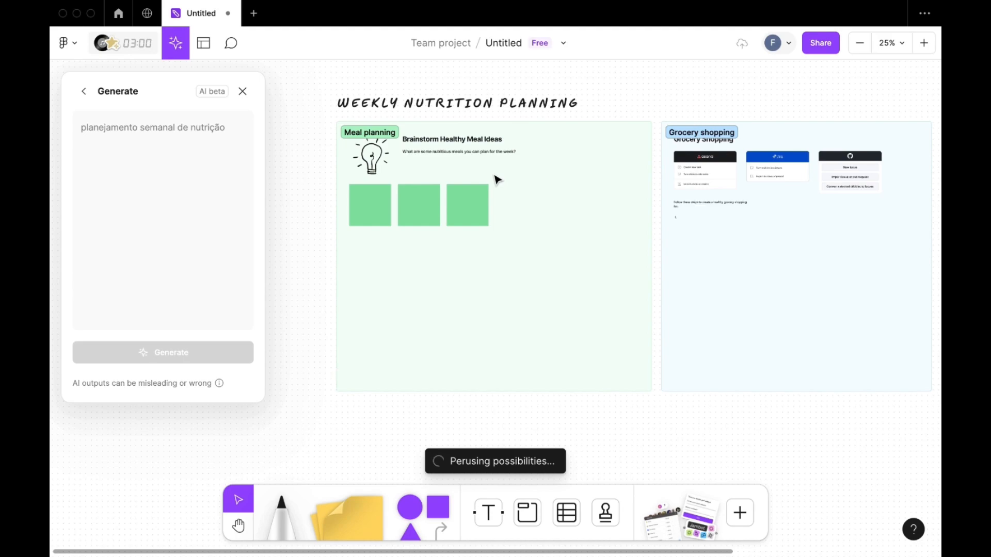
scroll(494, 176, "up", 2)
scroll(495, 178, "down", 2)
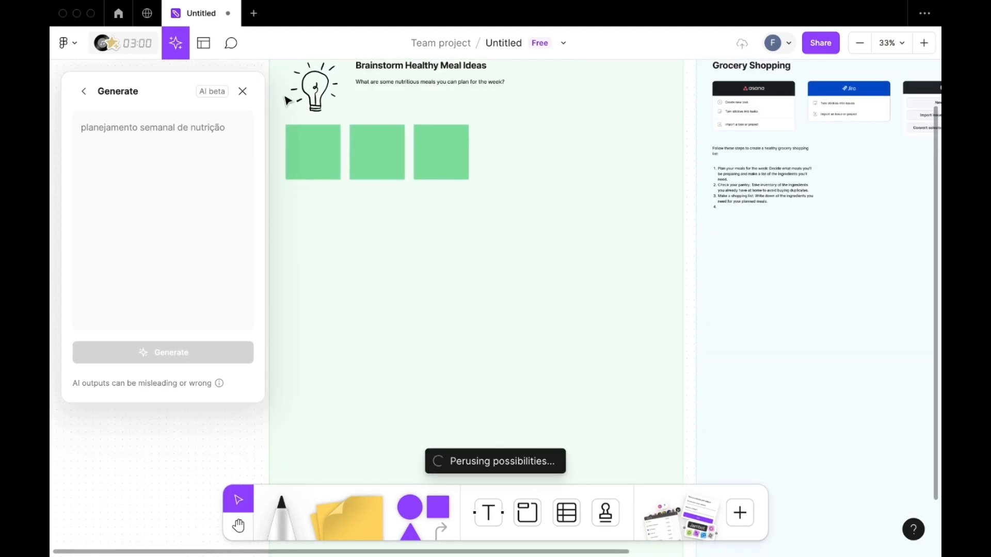
left_click(242, 93)
- Examine the generated Meal planning, Grocery shopping and Meal prep sections, including the Asana, Jira and GitHub widgets
scroll(442, 193, "up", 3)
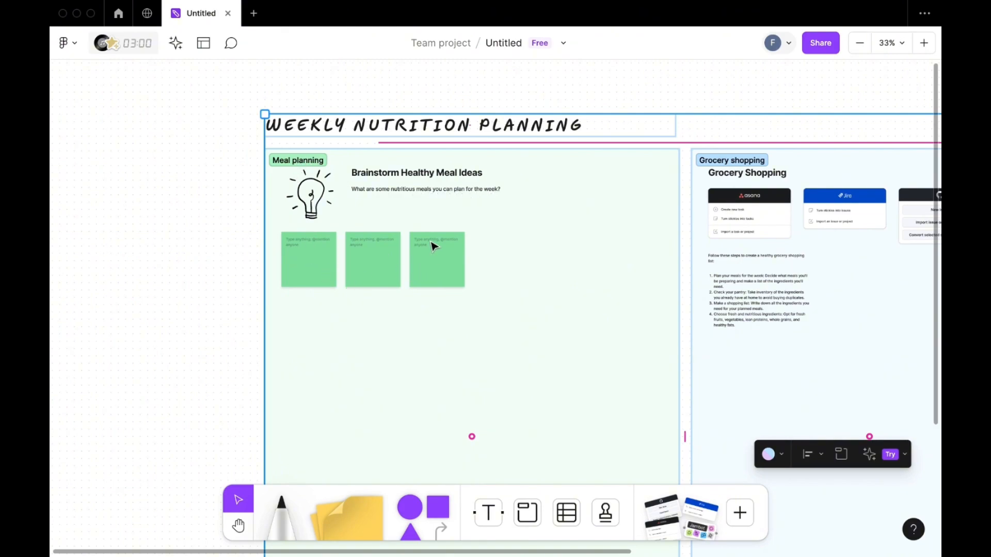
scroll(434, 247, "down", 3)
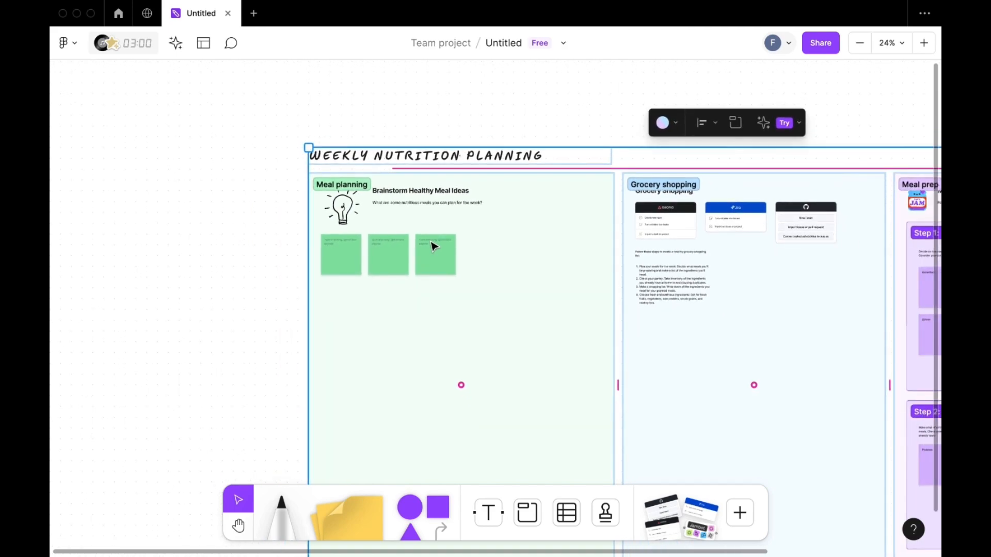
scroll(433, 248, "right", 3)
scroll(433, 248, "right", 4)
scroll(434, 248, "down", 1)
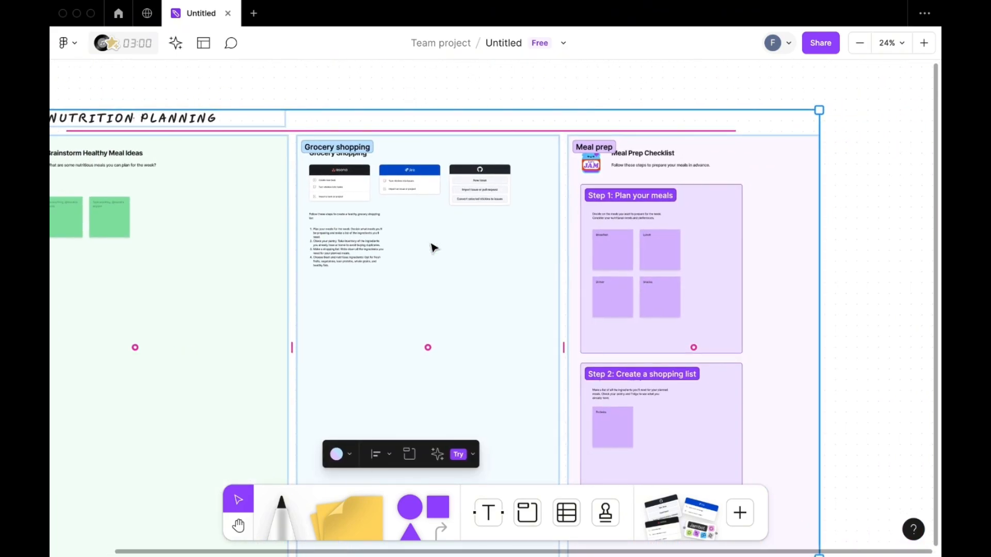
scroll(445, 237, "up", 1)
scroll(445, 237, "up", 6)
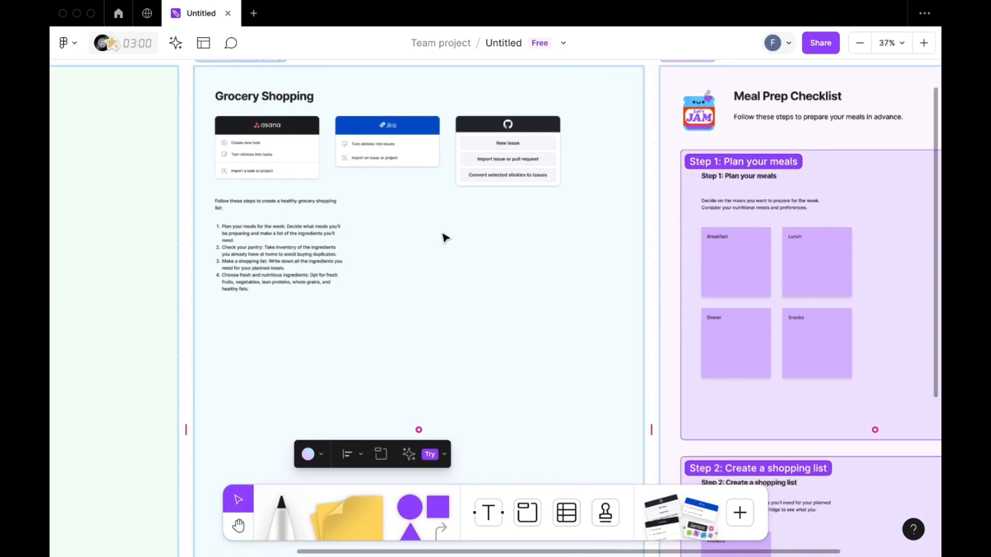
scroll(442, 233, "down", 1)
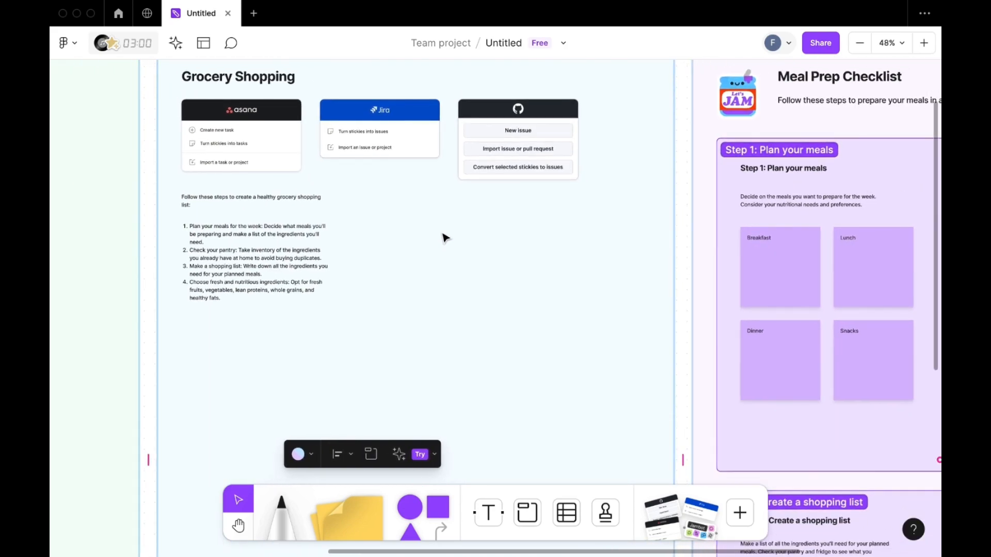
scroll(449, 236, "up", 1)
scroll(449, 236, "left", 2)
scroll(450, 239, "up", 3)
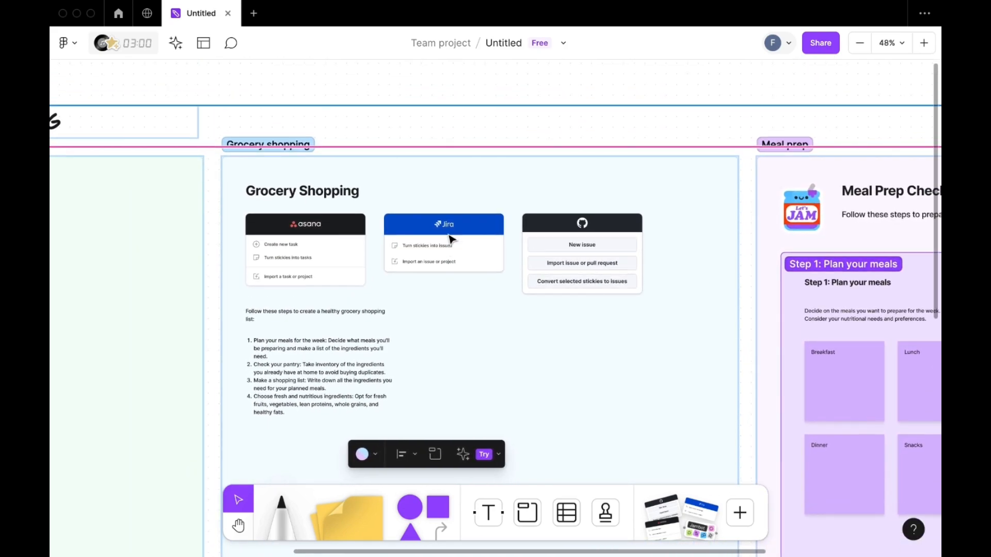
left_click(425, 129)
scroll(426, 128, "down", 2)
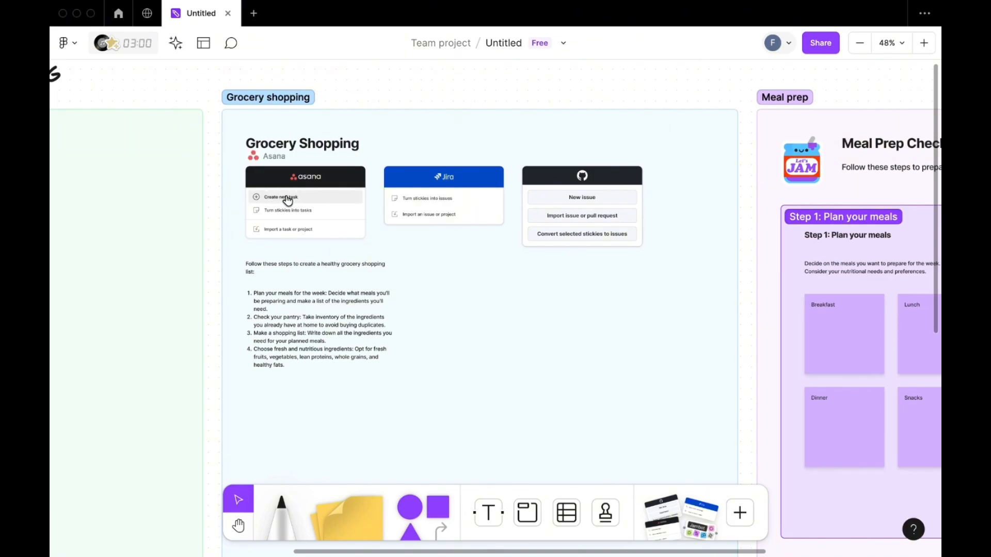
scroll(539, 193, "right", 2)
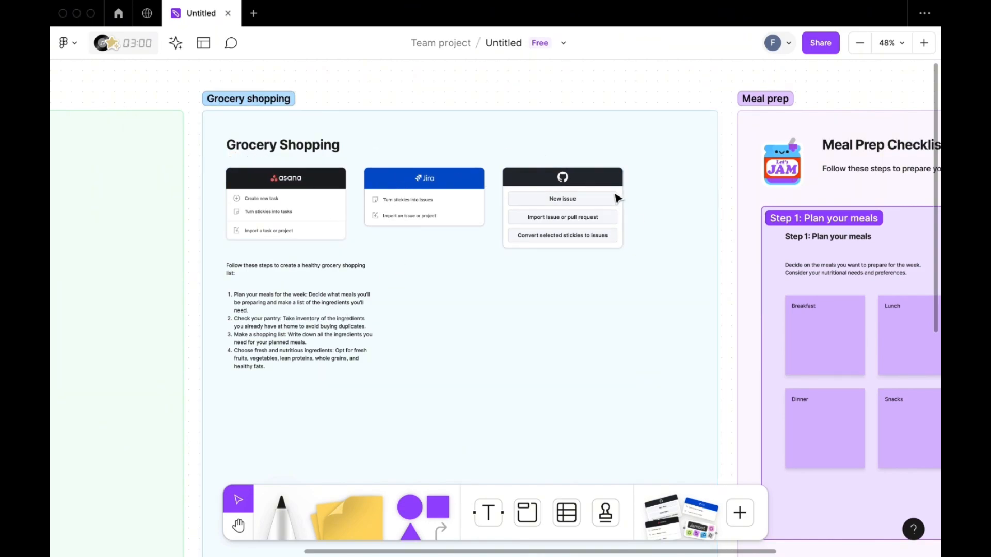
- Add "2 fatias de pão integral, 2 ovos, uma peça de fruta" below the Breakfast heading on its sticky note in the Meal prep section
scroll(483, 326, "right", 10)
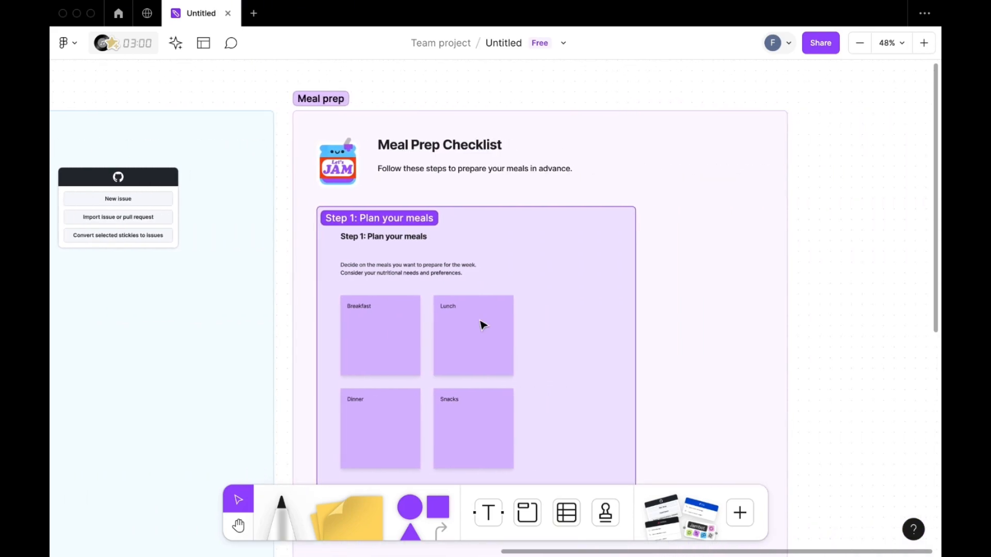
scroll(483, 325, "right", 2)
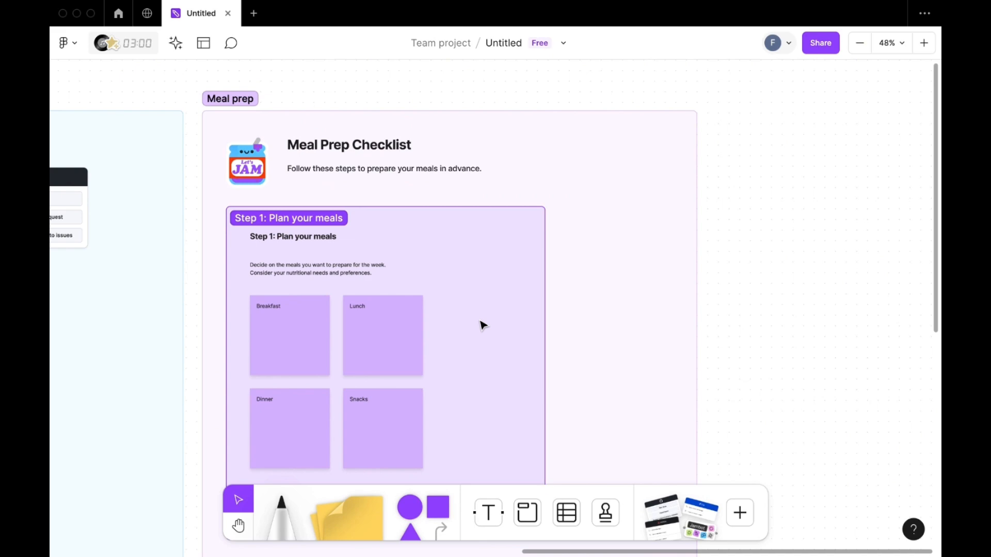
scroll(465, 314, "right", 1)
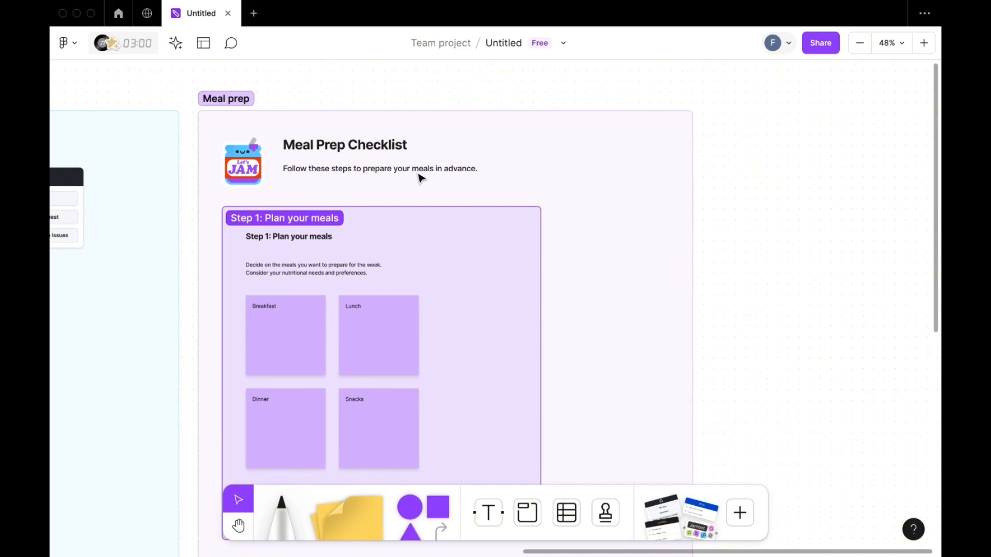
scroll(402, 291, "down", 3)
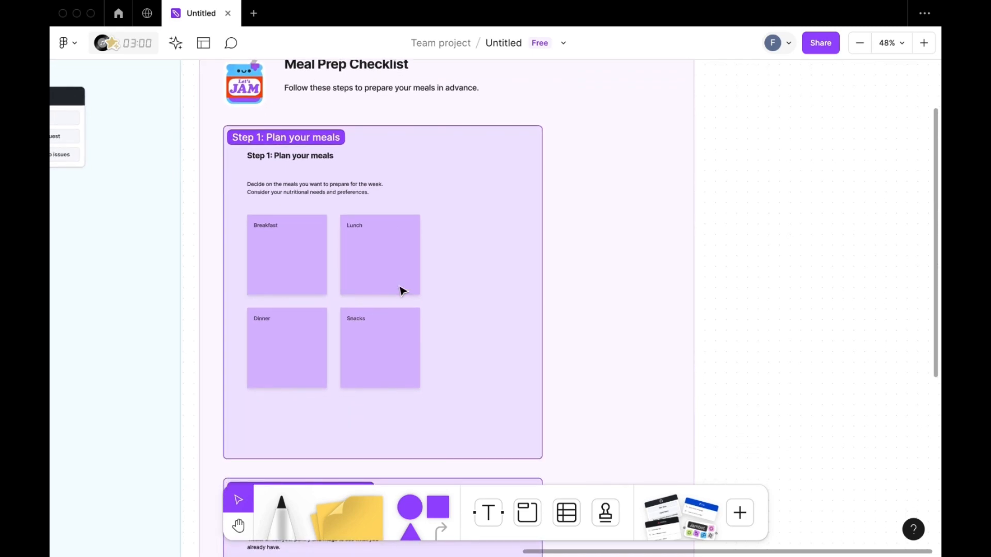
scroll(403, 291, "left", 3)
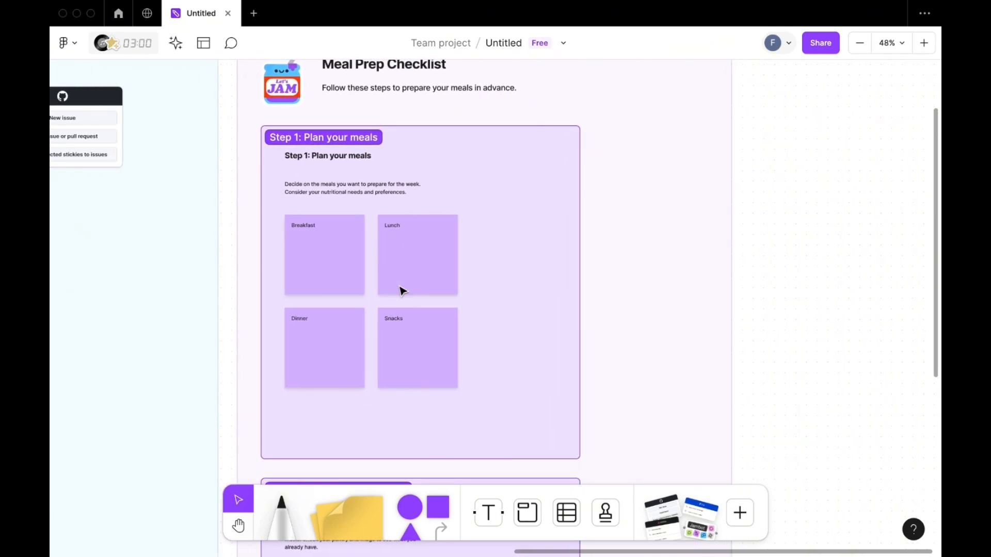
scroll(403, 292, "up", 5)
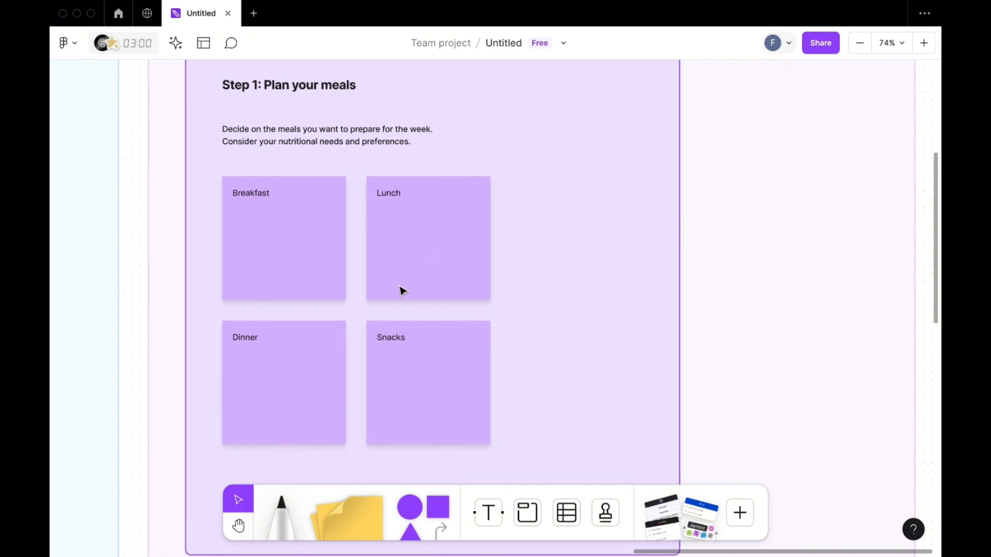
double_click(274, 227)
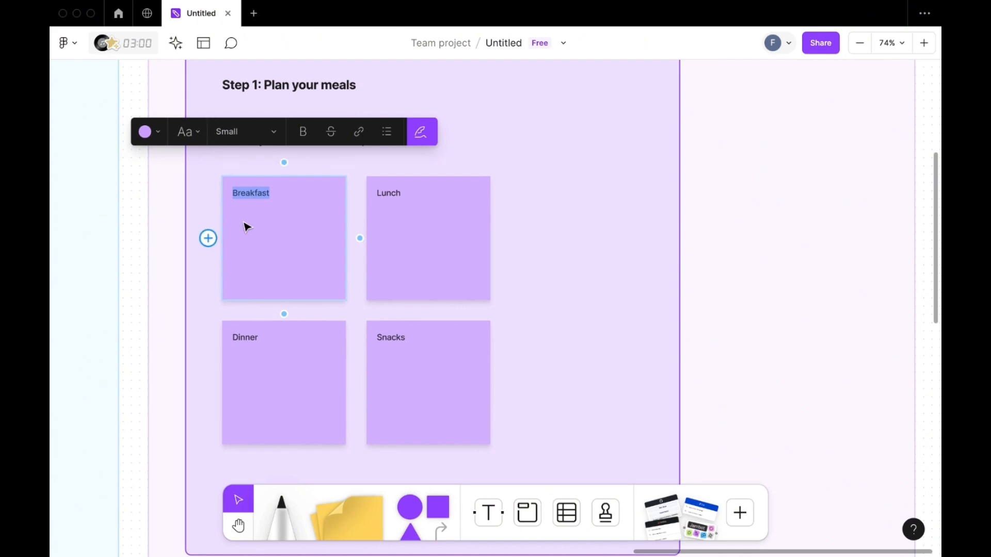
left_click(262, 193)
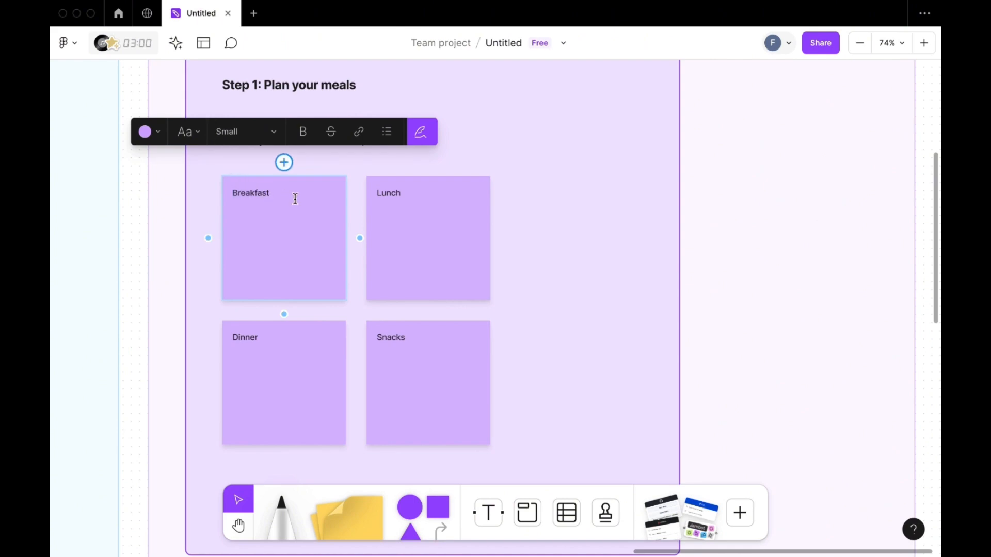
key("Return")
type("2 fatias de p")
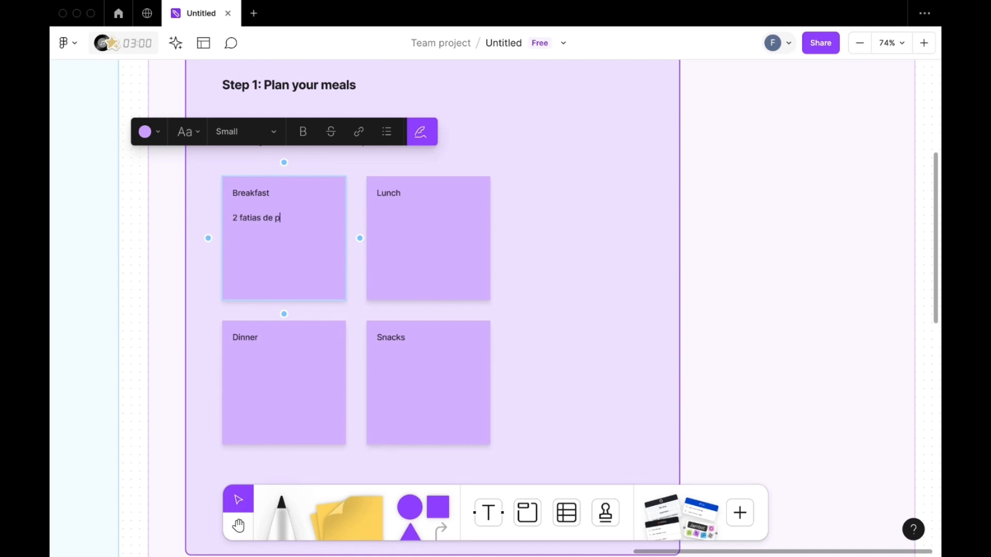
type("ão integral, 2 ovos, uma")
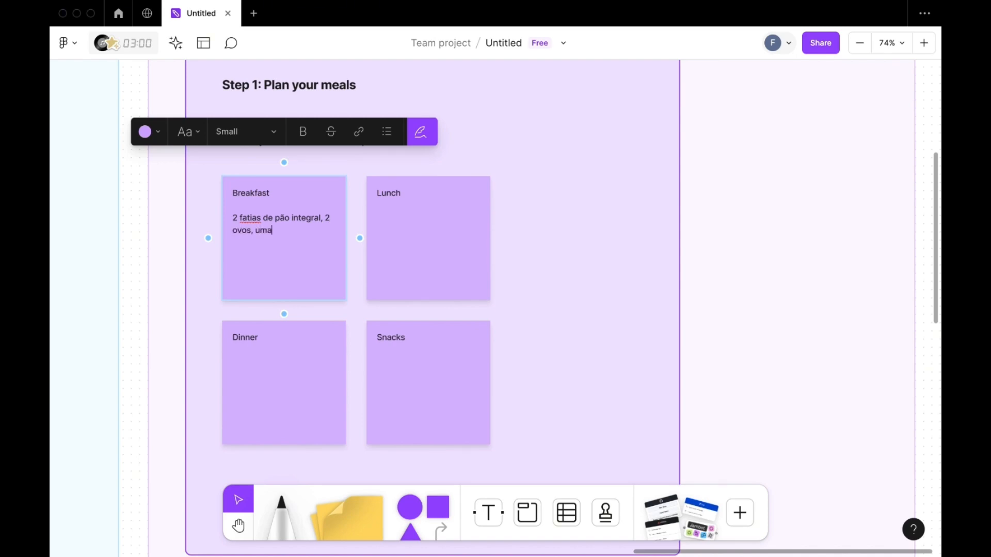
type(" peça de fruta")
- Add "50g de arroz, 50g de feijão, 100g de peito de frango grelhado e salada" below the heading on the Lunch sticky note
left_click(407, 221)
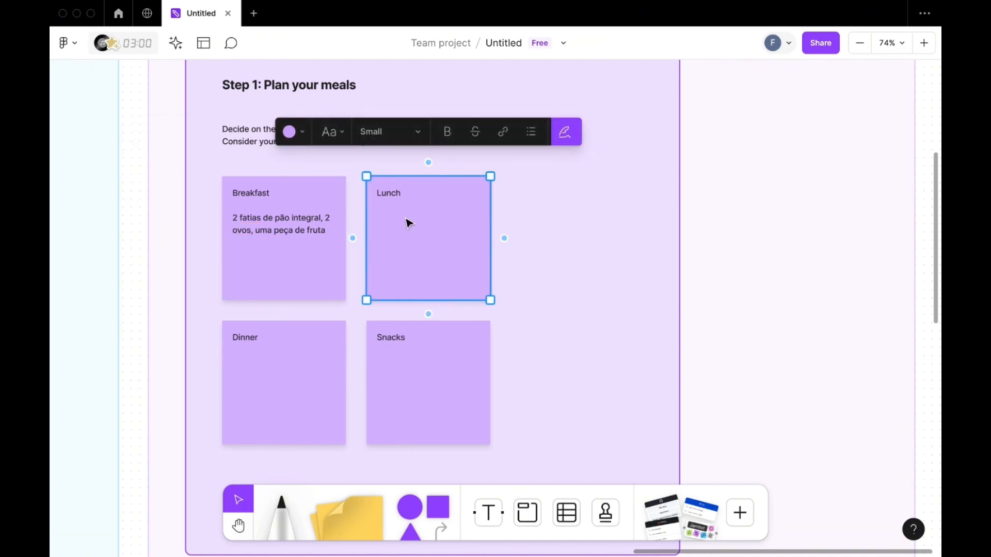
left_click(409, 195)
left_click(407, 192)
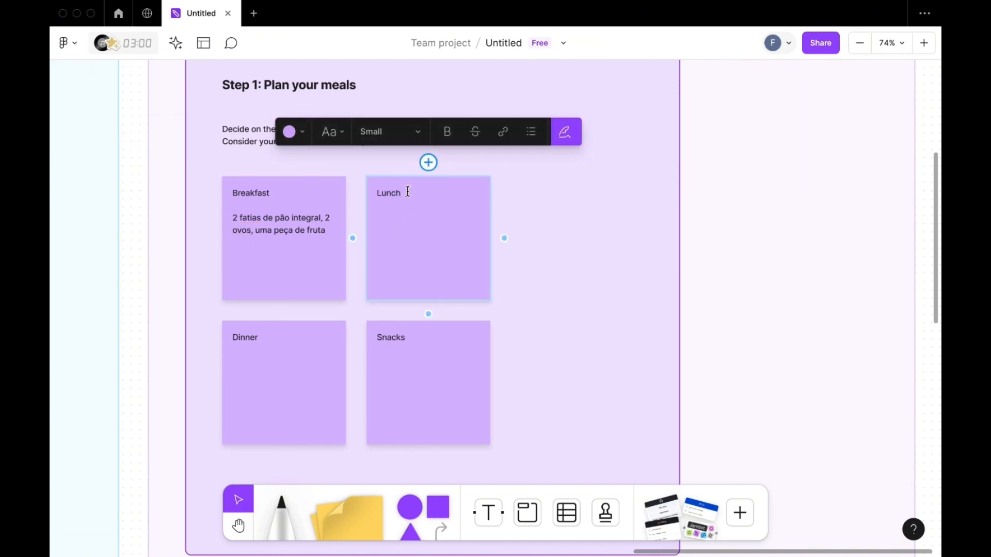
key("Return")
type("50g de arro")
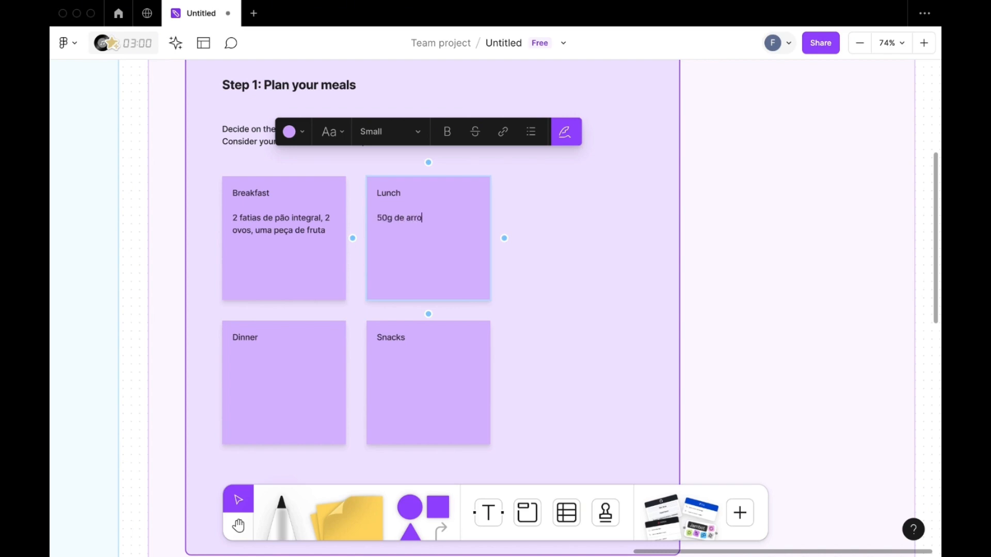
type("z, 50g de feijão, 100g de pe")
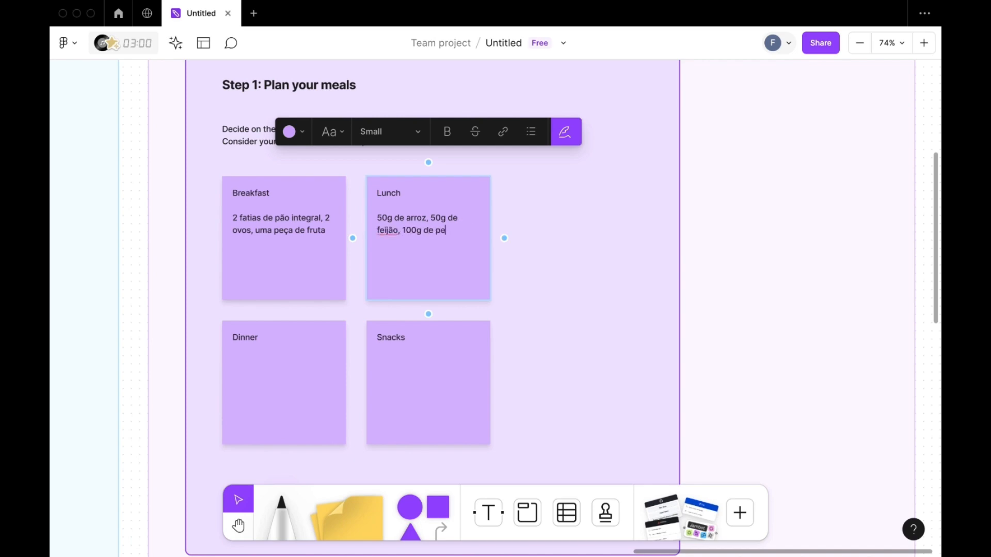
type("ito de frango grelhado e salada")
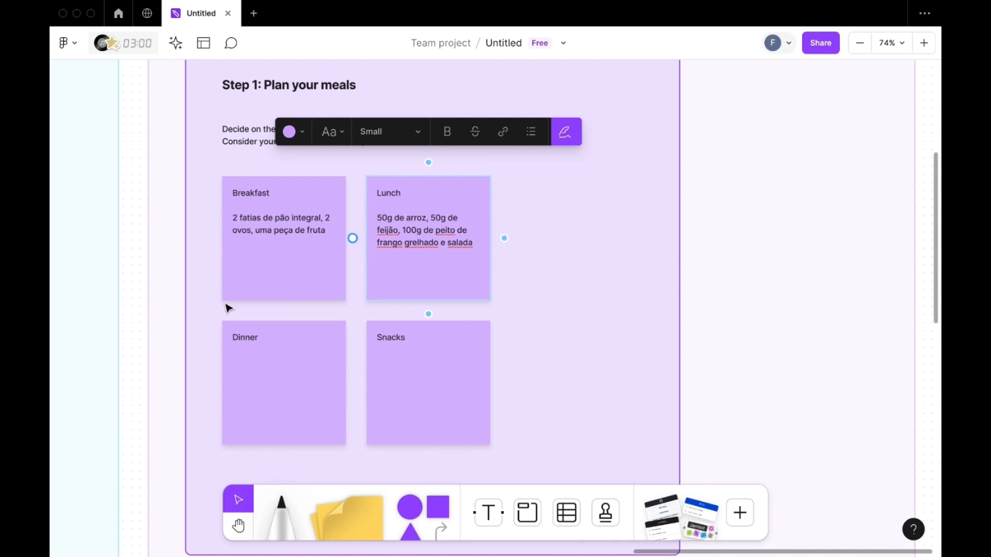
- Add "peito de peru grelhado com batata doce assada." below the heading on the Dinner sticky note
double_click(260, 338)
left_click(278, 339)
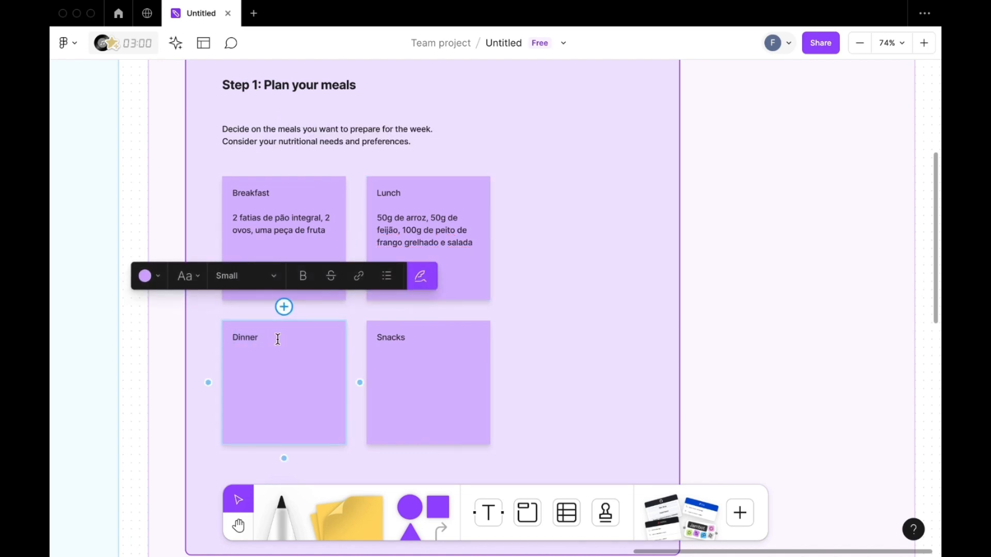
key("Return")
type("peito de peru grelhao")
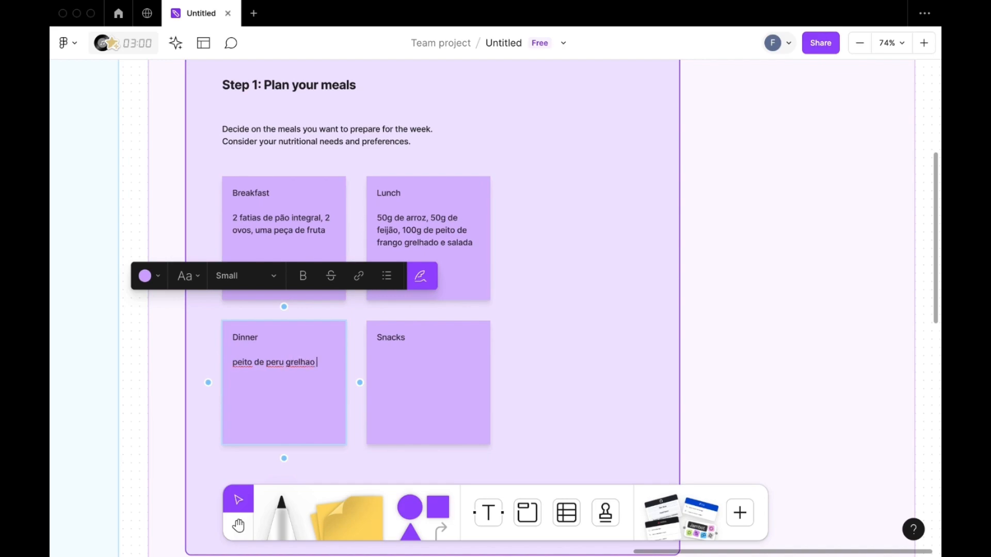
key("BackSpace")
key("BackSpace")
type("do com batata doce ass")
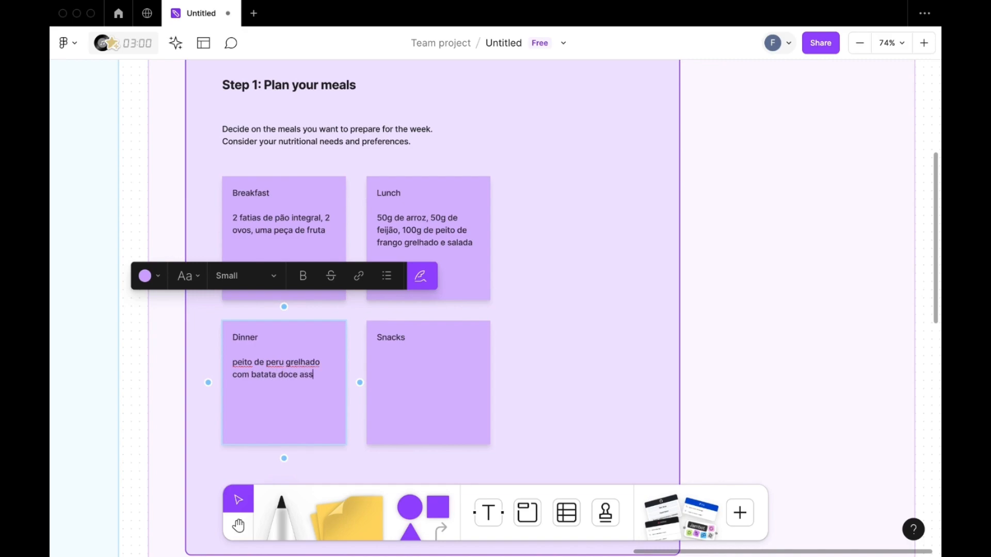
type("ada.")
- Add "3 castanhas do Pará" and "1 iogurte desnatado." on separate lines below the heading on the Snacks sticky note
double_click(409, 339)
left_click(409, 340)
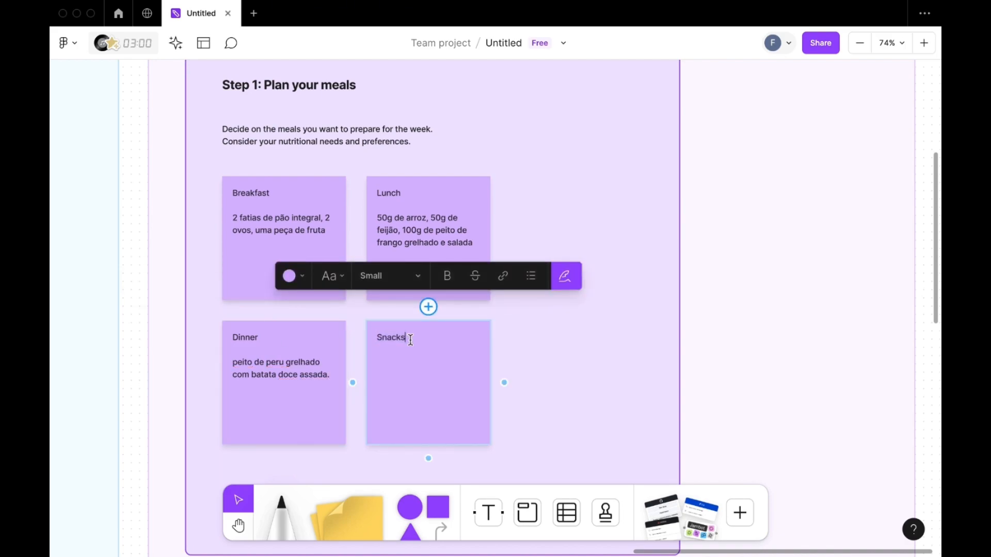
key("Return")
key("Return")
type("has do Pará")
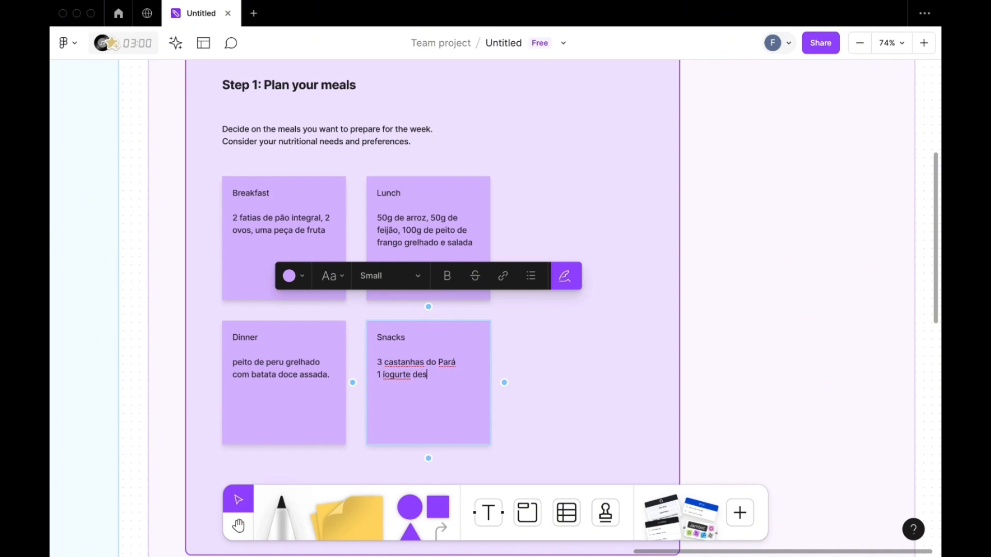
type("tada")
type(".")
left_click(769, 310)
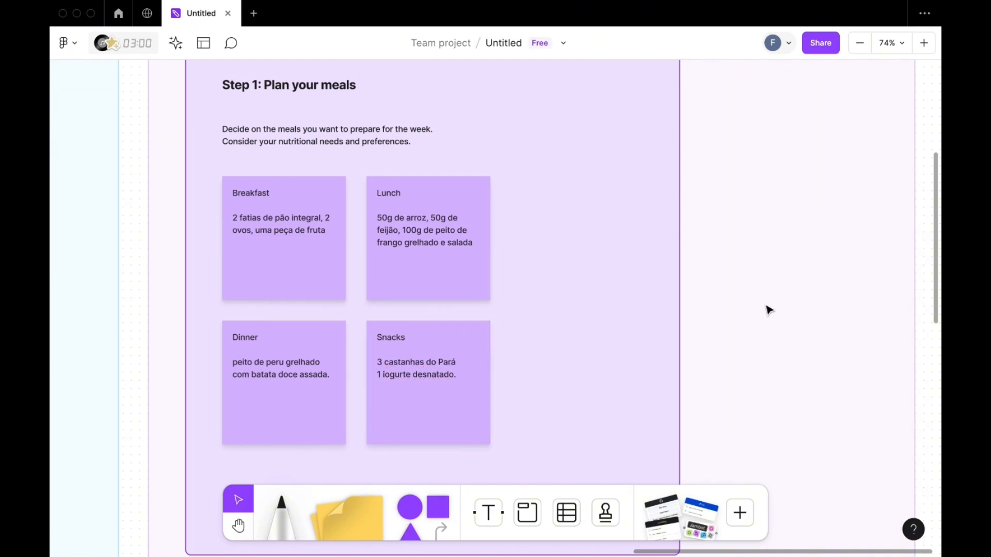
- Generate an AI summary of the whole Meal prep section
scroll(159, 359, "down", 5)
left_click(189, 85)
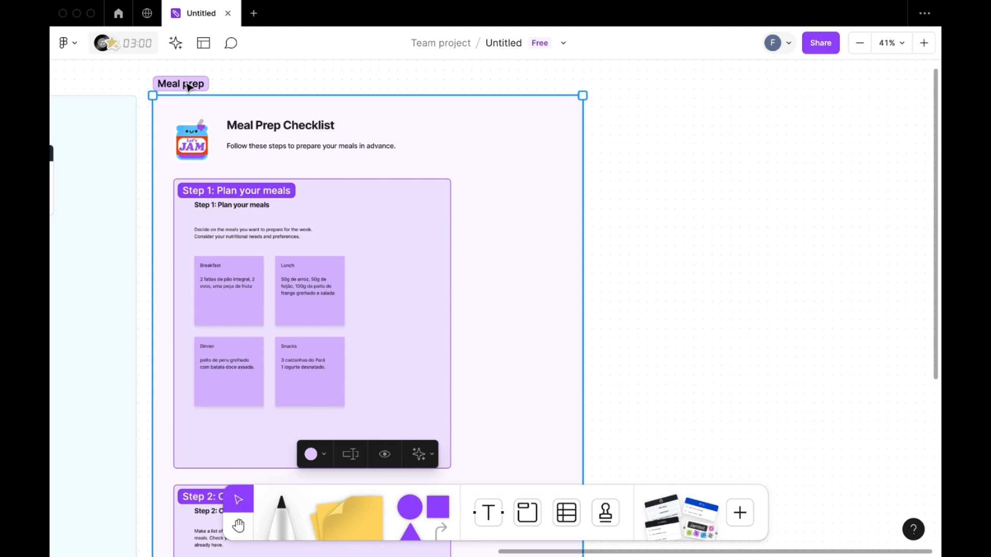
left_click(419, 458)
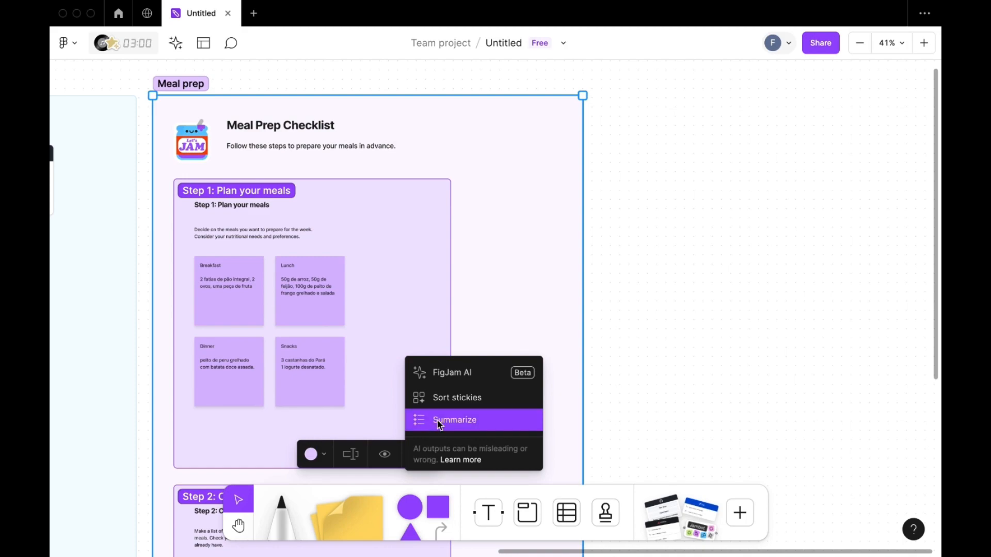
scroll(440, 425, "right", 1)
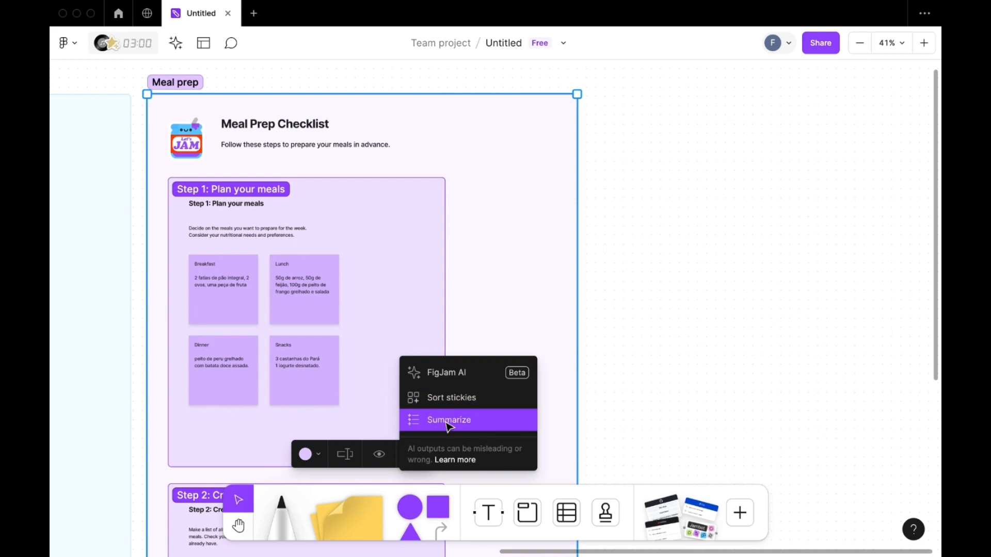
left_click(449, 421)
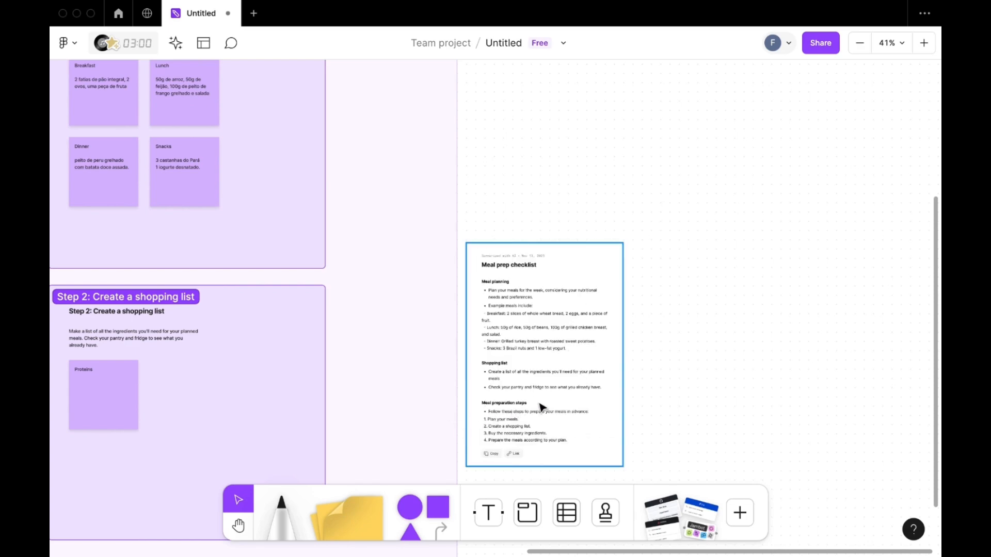
- Examine the generated Meal prep checklist summary, covering its meal planning, shopping list and meal preparation steps
scroll(612, 398, "up", 10)
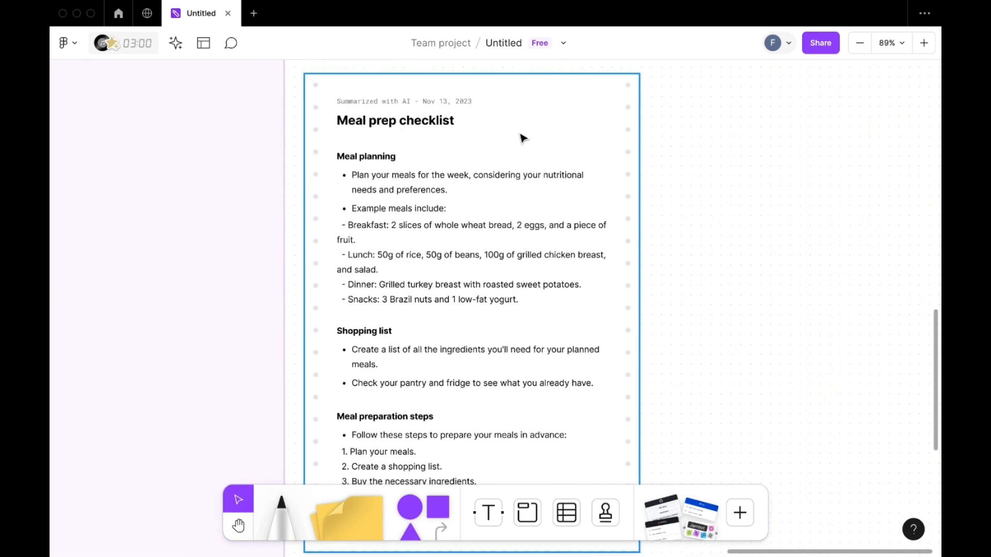
scroll(531, 151, "down", 1)
scroll(531, 152, "down", 1)
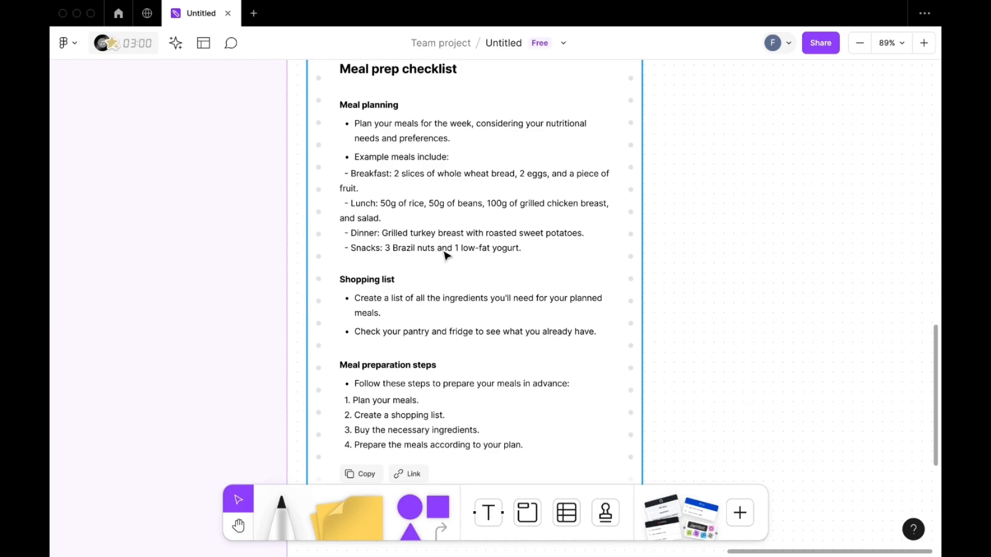
scroll(538, 258, "down", 2)
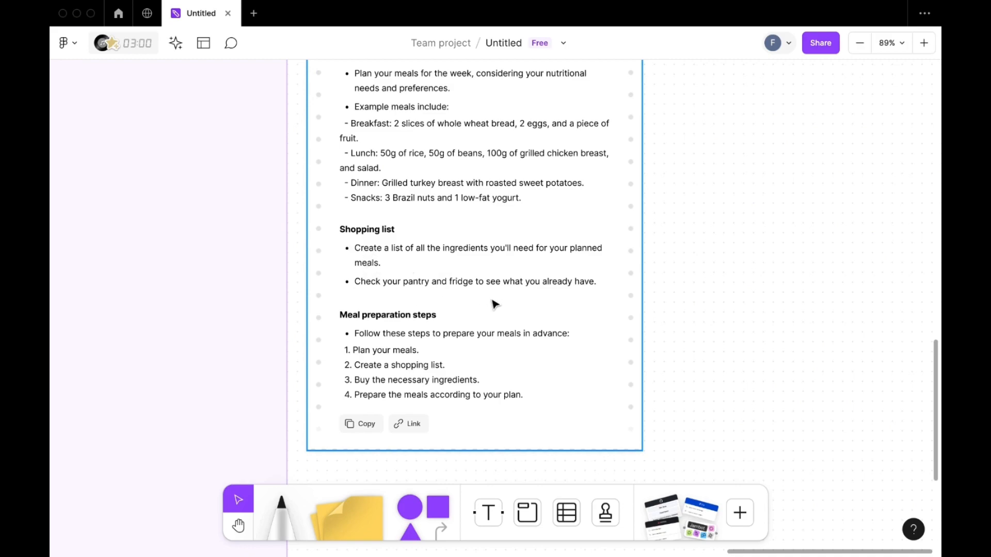
scroll(495, 304, "down", 2)
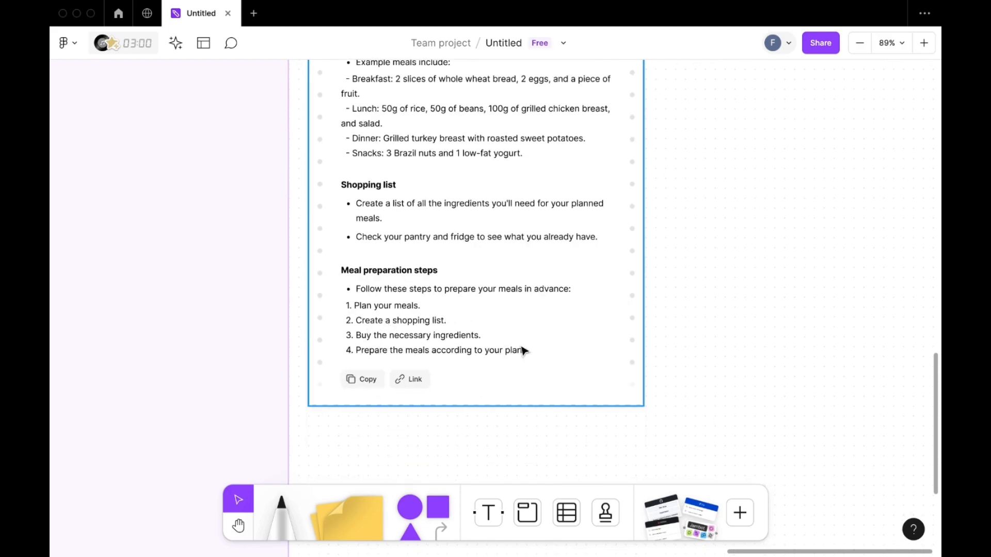
scroll(523, 351, "down", 6)
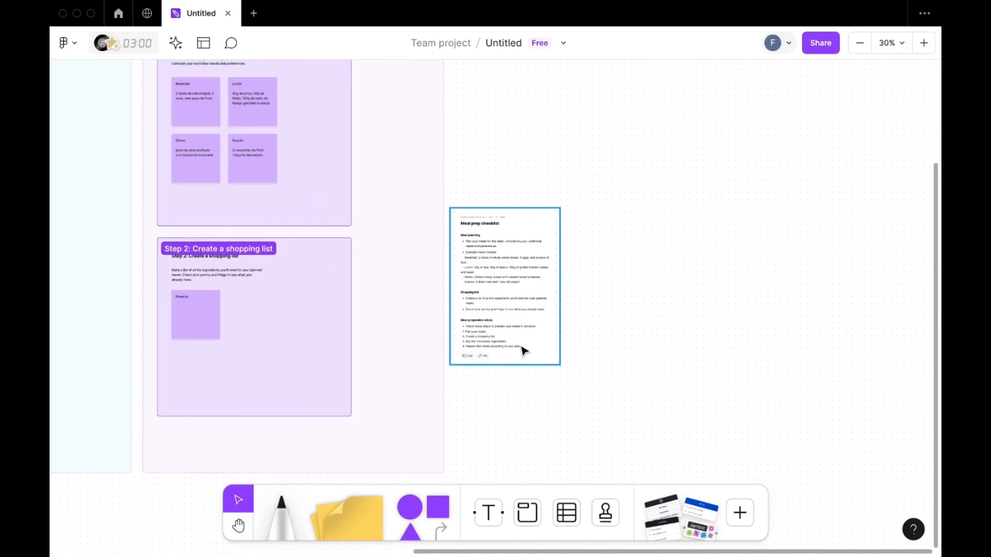
scroll(523, 351, "down", 3)
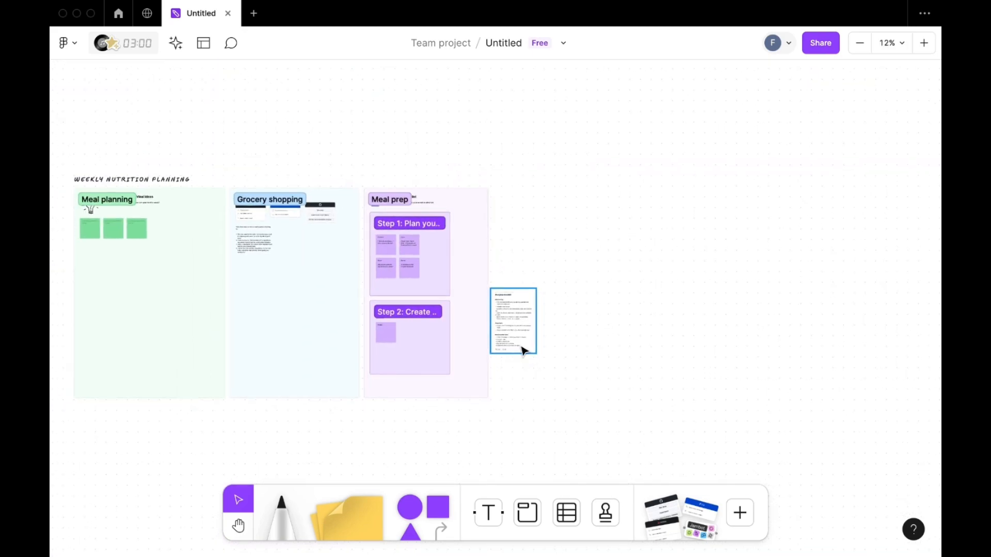
- Place a green thumbs-up stamp just after the "Weekly nutrition planning" board title
scroll(523, 351, "left", 5)
scroll(523, 350, "down", 2)
scroll(522, 351, "right", 2)
key("e")
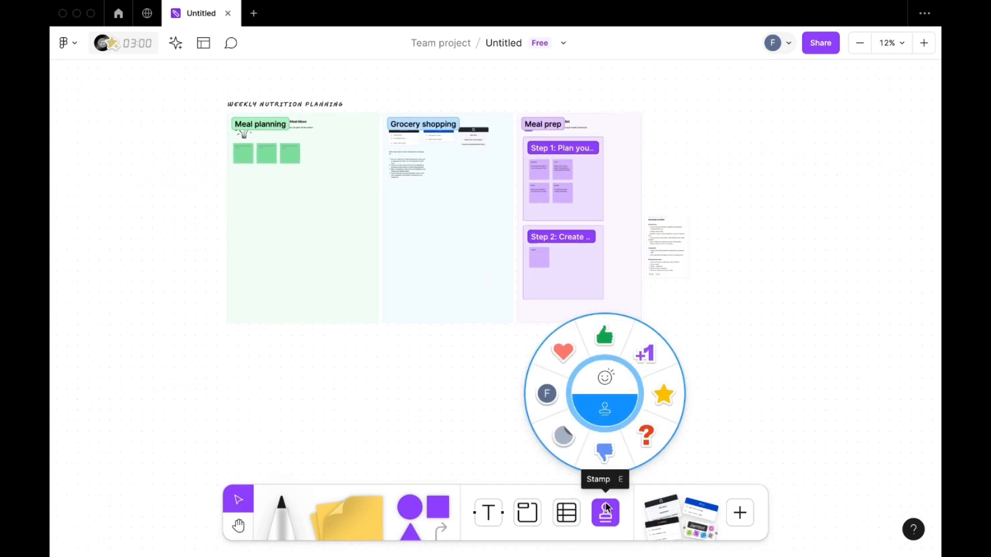
left_click(608, 337)
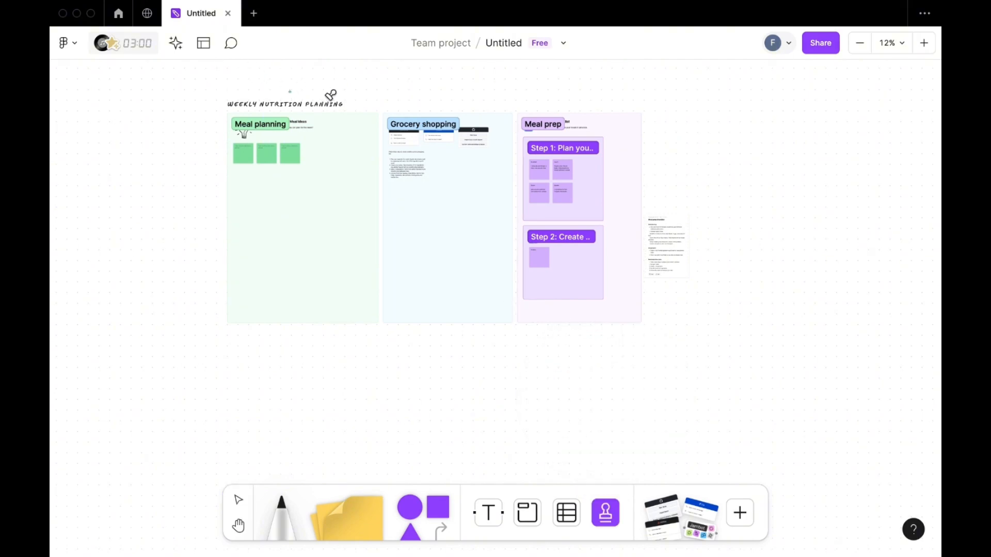
scroll(210, 119, "up", 5)
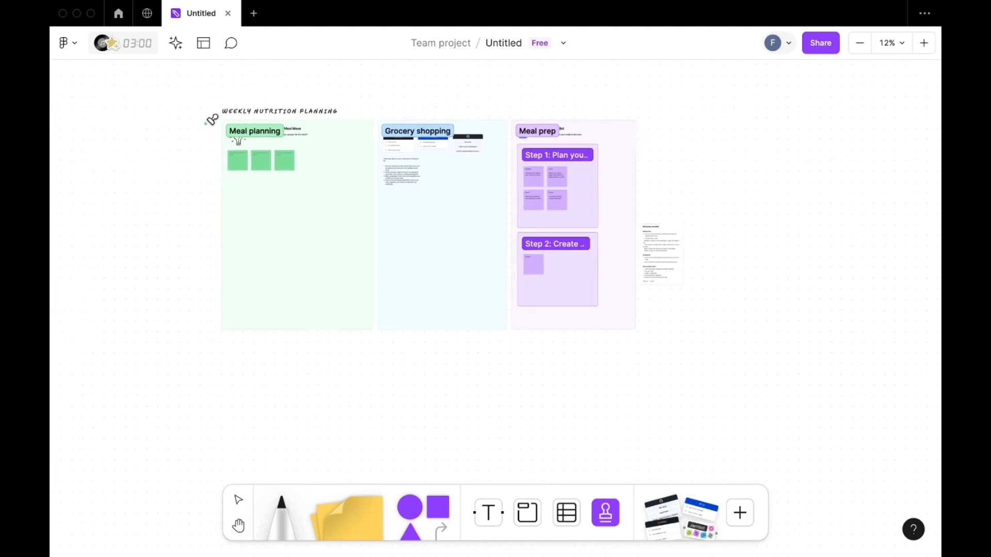
scroll(297, 244, "up", 5)
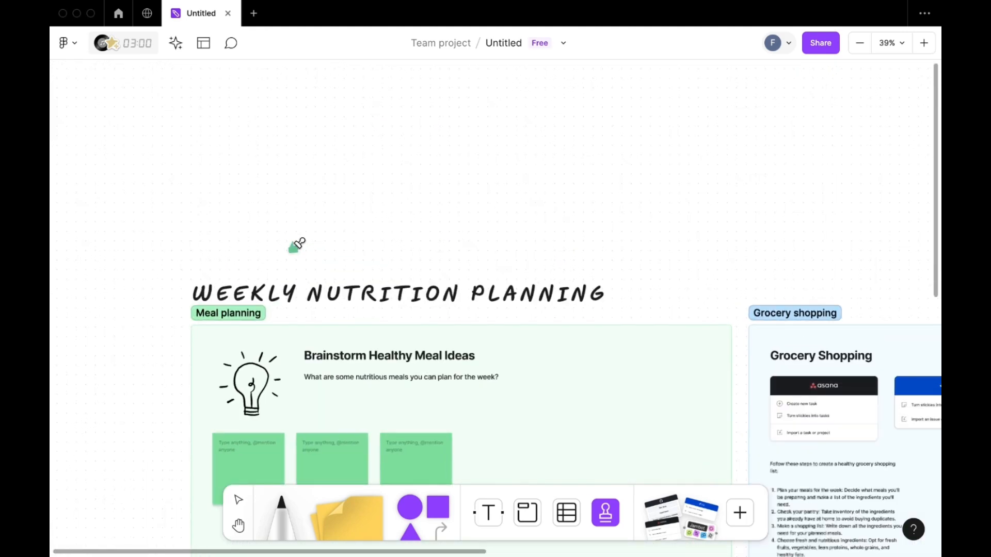
left_click(645, 294)
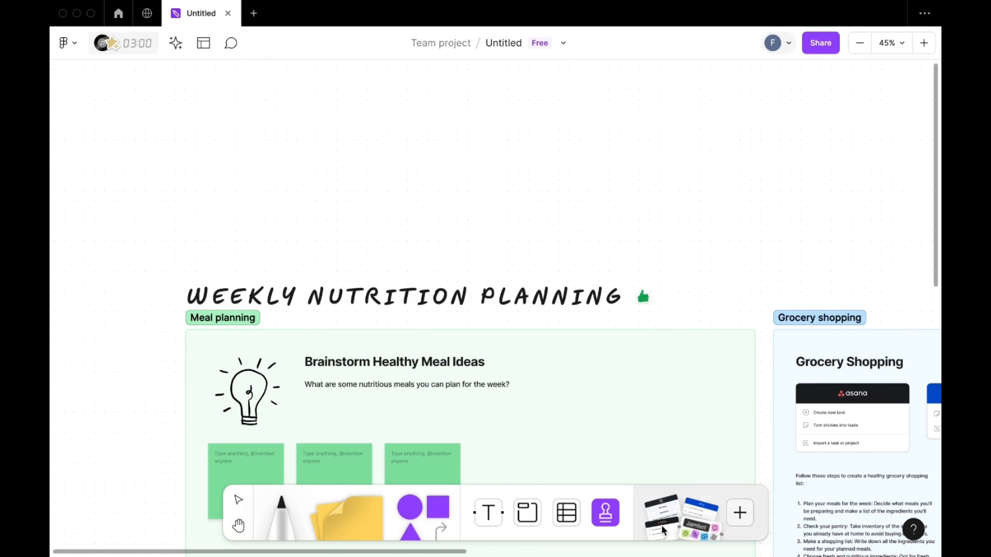
- Send heart-eyes emoji reactions beside the thumbs-up stamp at the board title
left_click(605, 513)
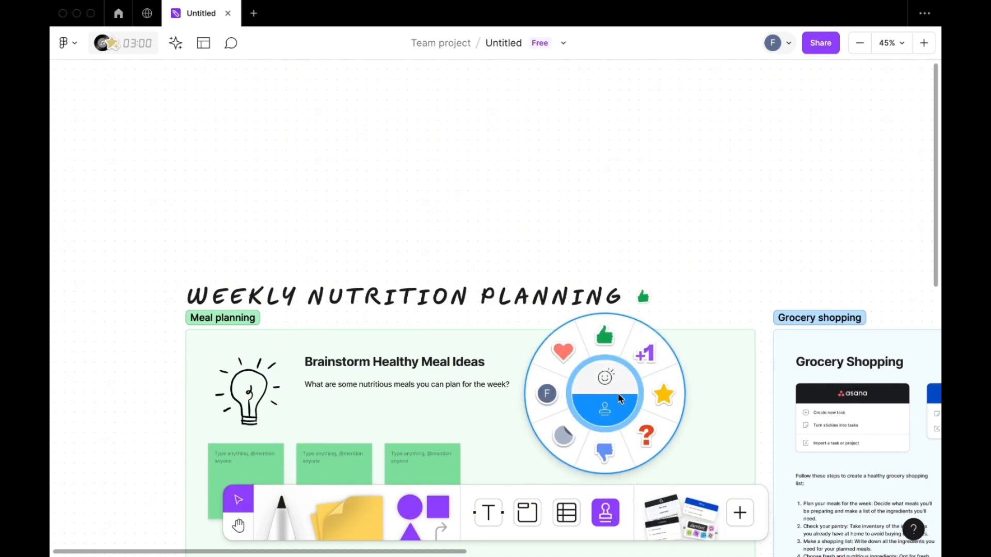
left_click(606, 377)
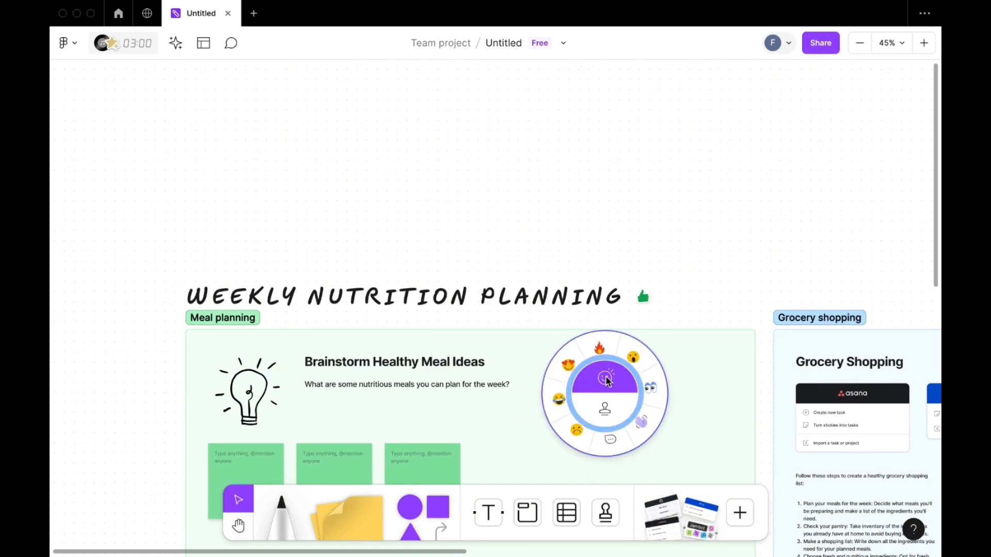
left_click(561, 356)
left_click(656, 284)
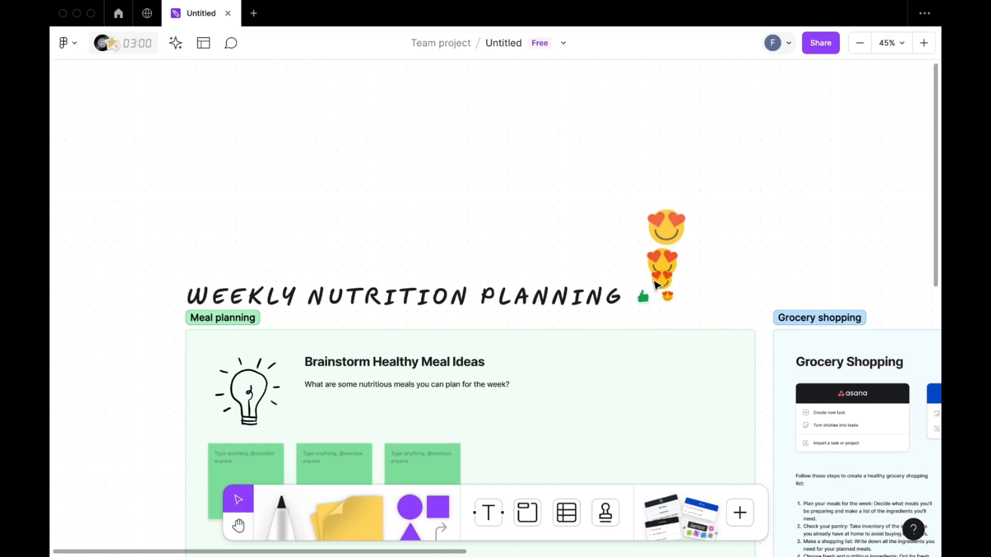
- Write the AI generation prompt "A plan para o lançamento de um produto digital" for a new board in the empty canvas area
scroll(668, 447, "left", 1)
scroll(668, 447, "down", 2)
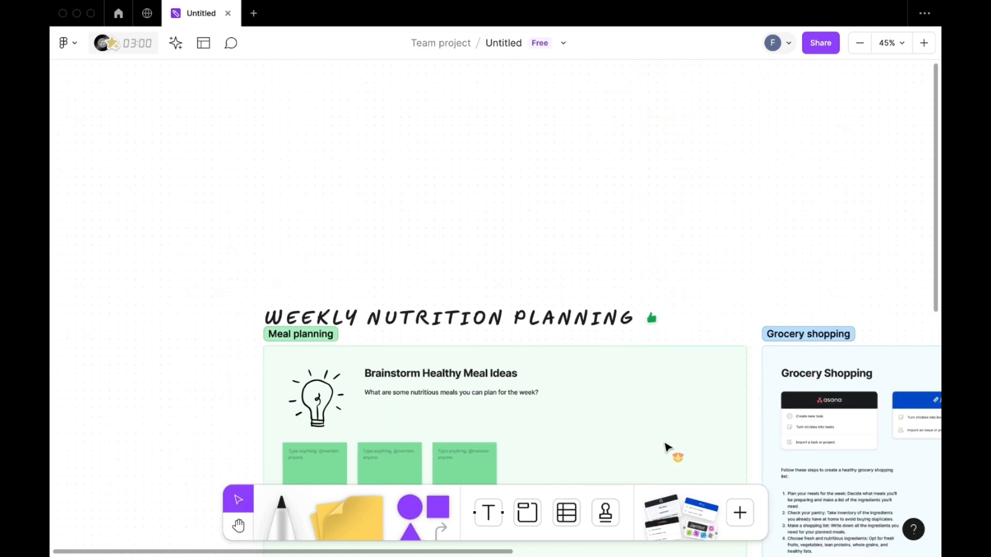
scroll(668, 448, "down", 3)
scroll(668, 448, "down", 4)
scroll(668, 448, "right", 4)
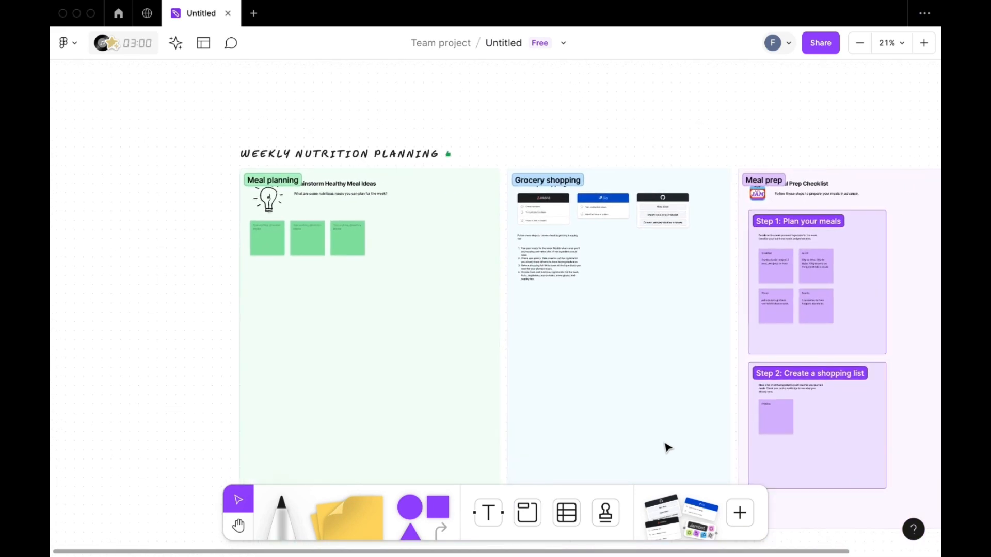
scroll(667, 448, "down", 10)
scroll(667, 448, "right", 2)
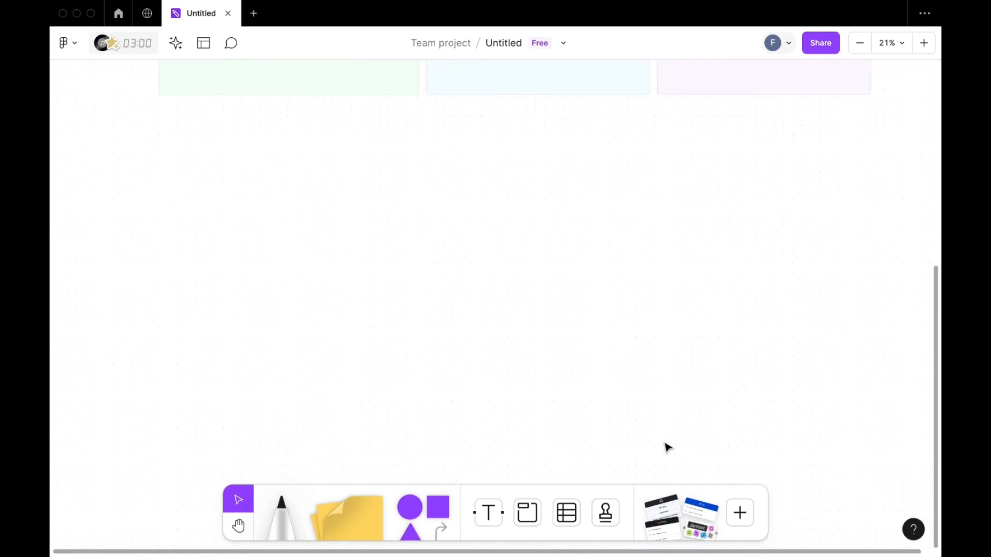
scroll(668, 448, "down", 3)
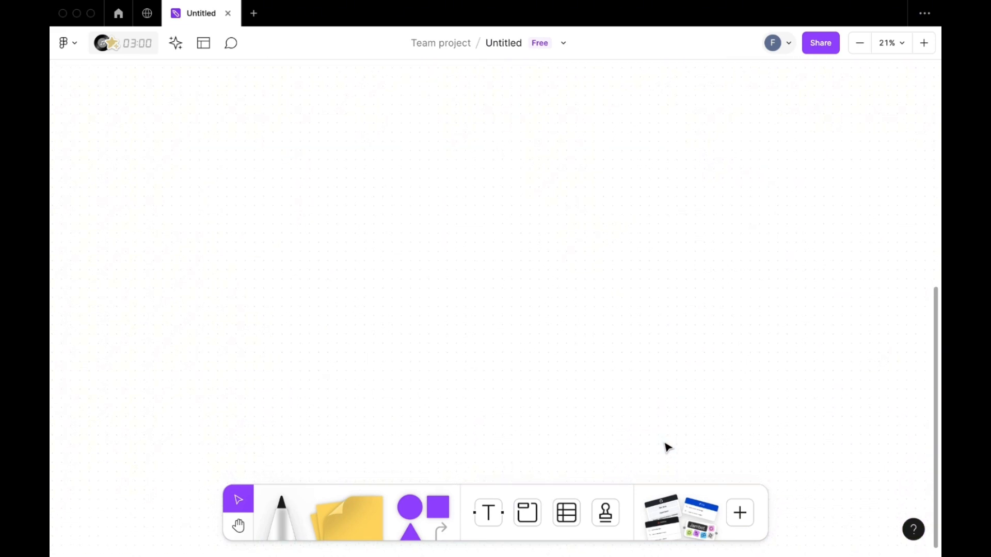
scroll(668, 448, "down", 3)
left_click(176, 43)
left_click(190, 214)
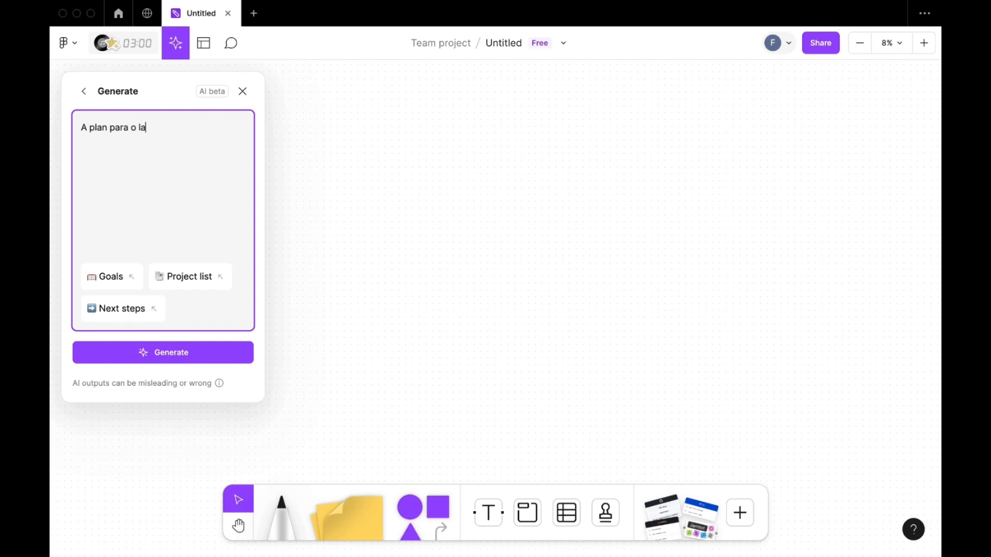
type("para o lançamento de um produto digital")
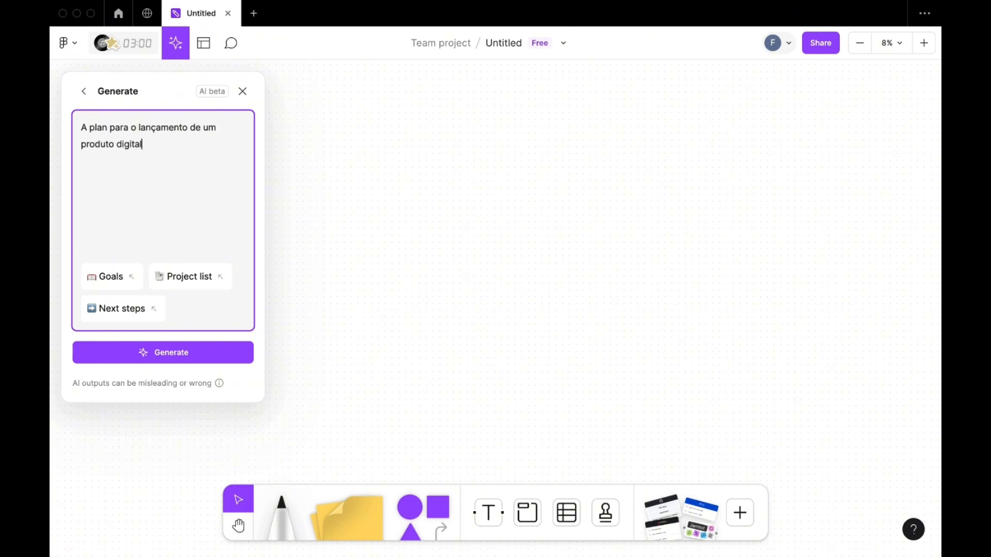
- Add the suggested Goals, Project list and Next steps items to the prompt and generate the board
left_click(119, 279)
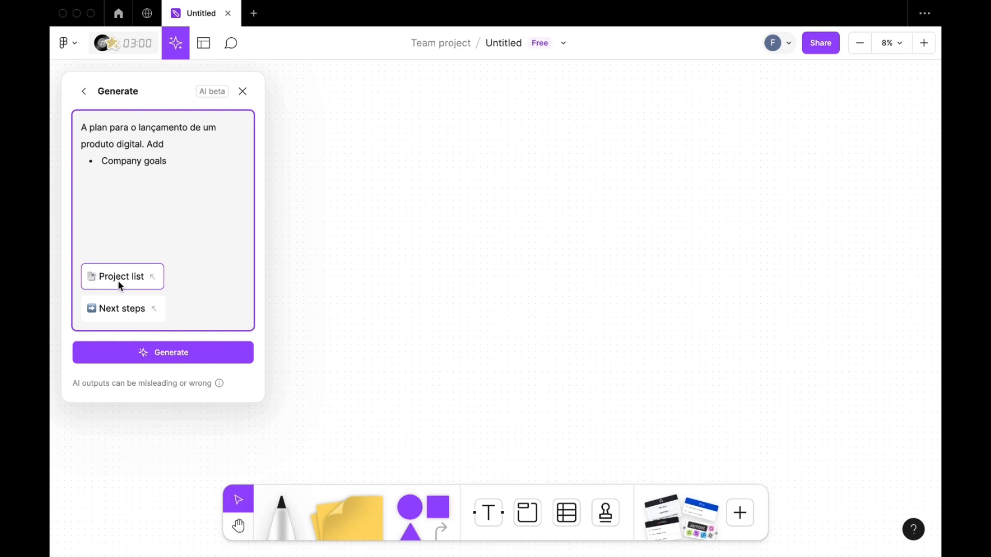
left_click(127, 280)
left_click(133, 309)
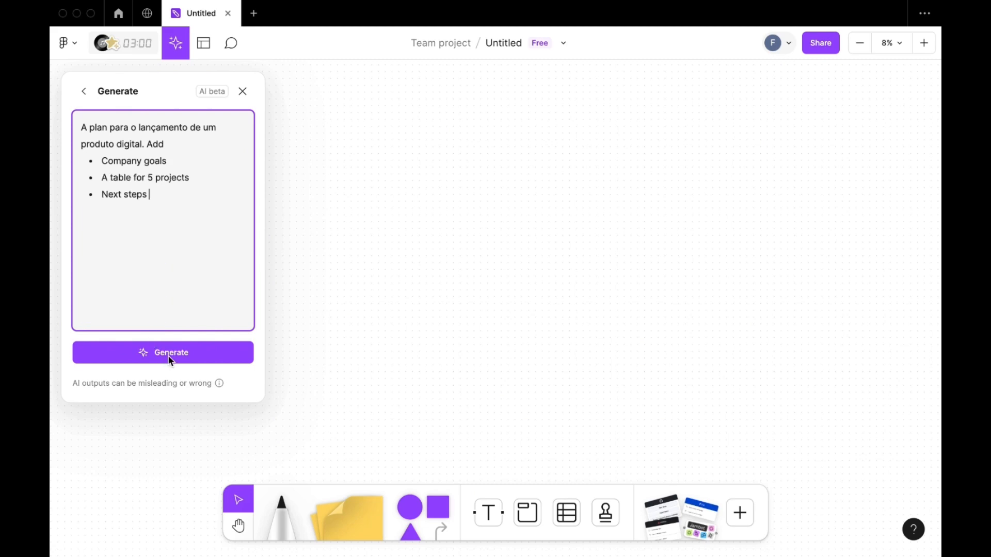
left_click(170, 356)
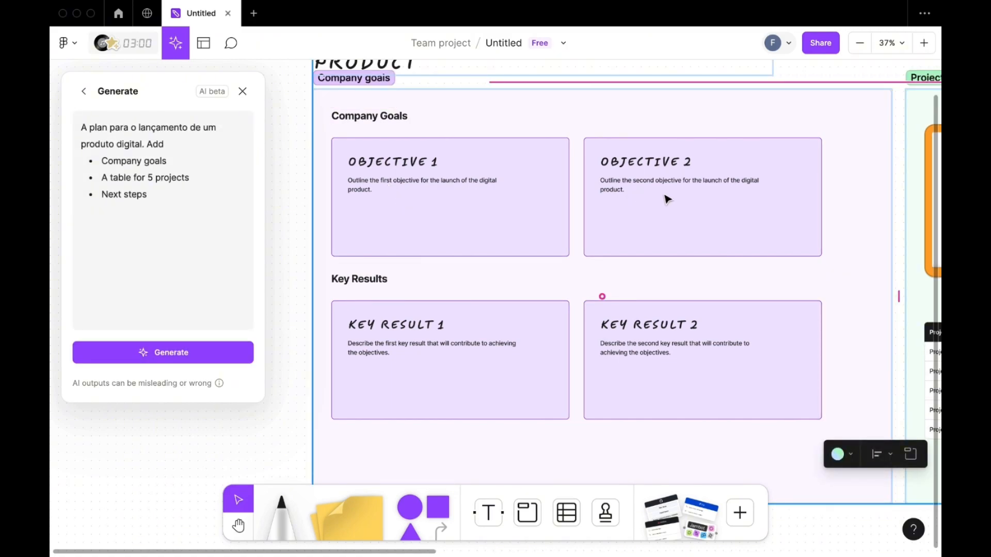
- Examine the generated Company goals and Project overview sections, including the objectives, key results, meeting agenda and project table
scroll(699, 194, "down", 1)
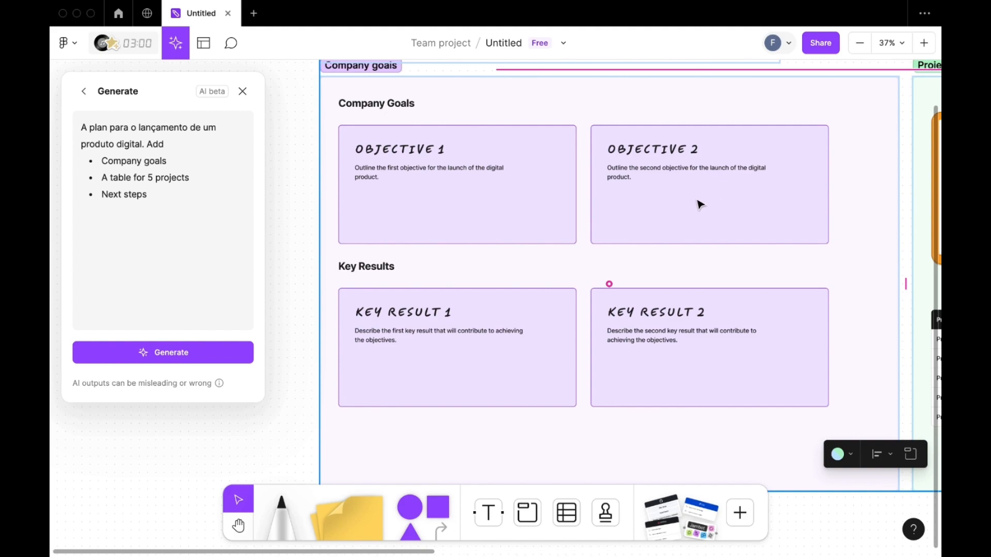
scroll(700, 205, "up", 3)
scroll(499, 348, "up", 2)
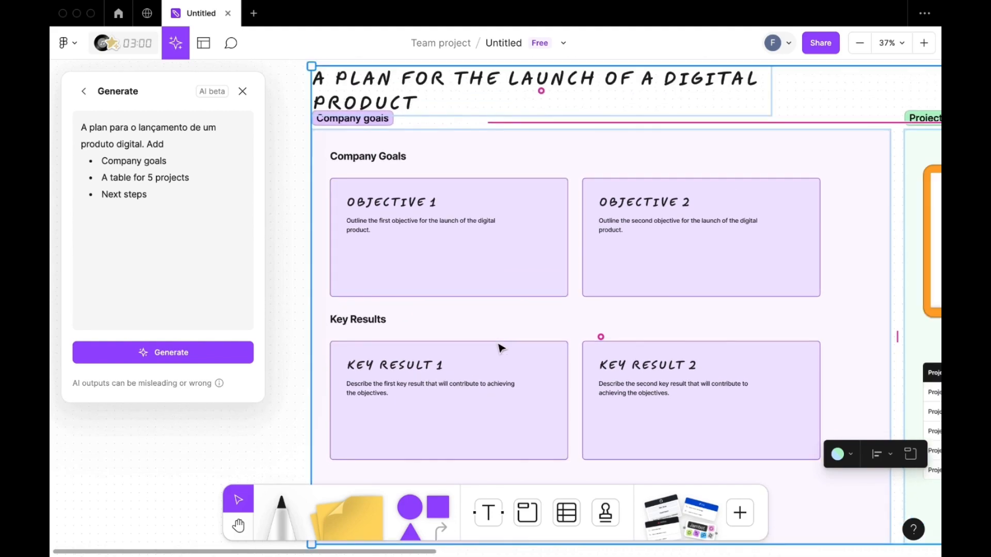
scroll(499, 349, "up", 1)
scroll(499, 349, "right", 10)
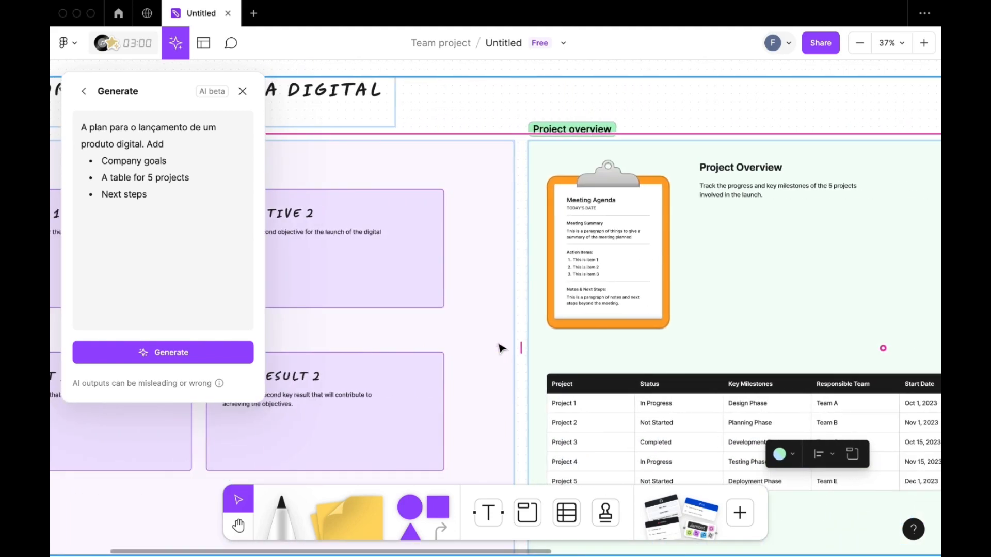
scroll(500, 348, "right", 4)
scroll(499, 349, "down", 1)
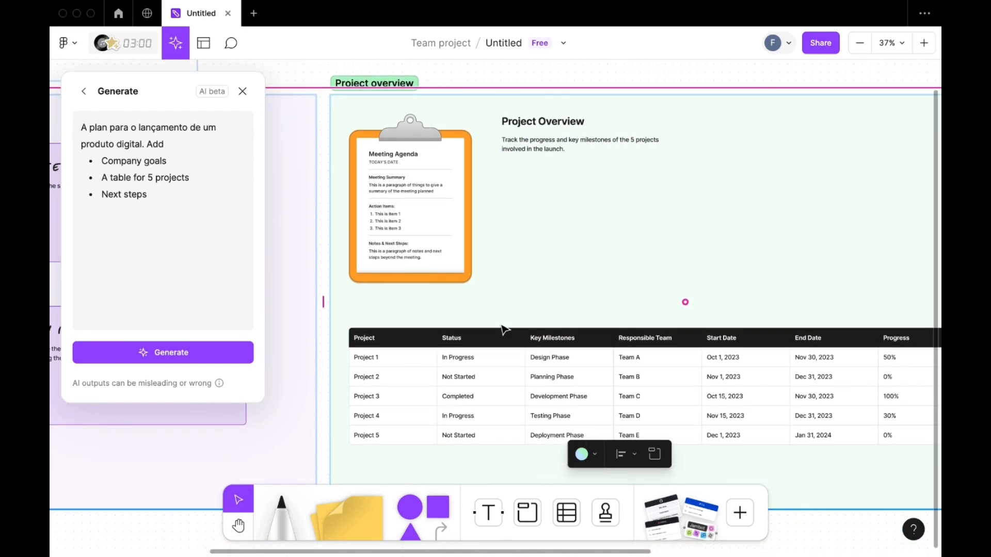
scroll(503, 329, "right", 1)
scroll(503, 329, "left", 1)
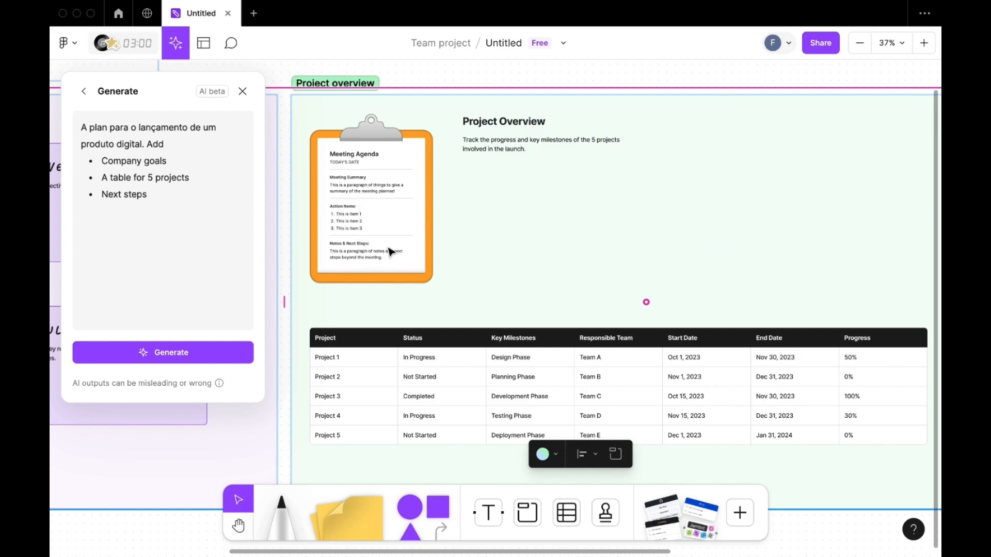
- Make the "Design Phase" text in the Project 1 row of the project table bold and set its size to Large
scroll(509, 213, "down", 3)
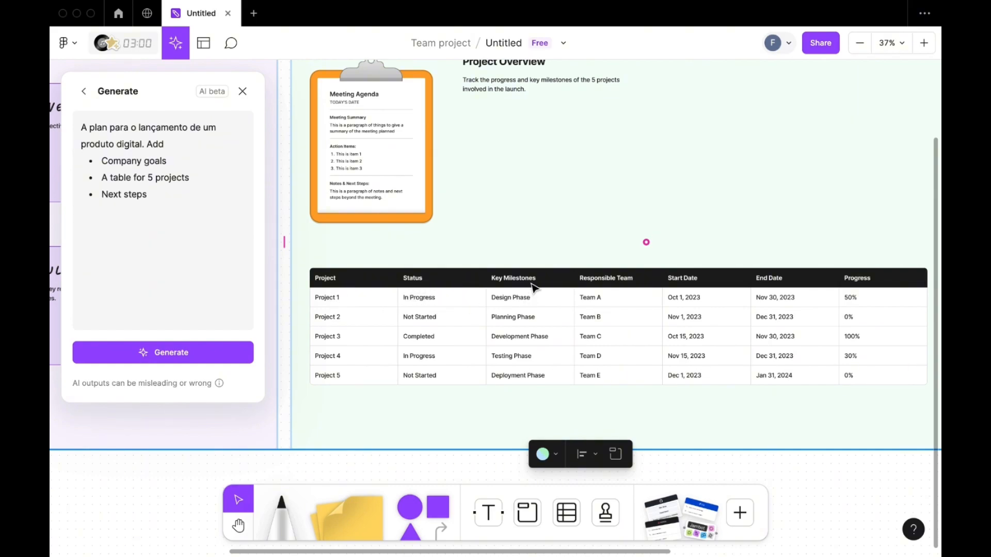
scroll(532, 286, "right", 2)
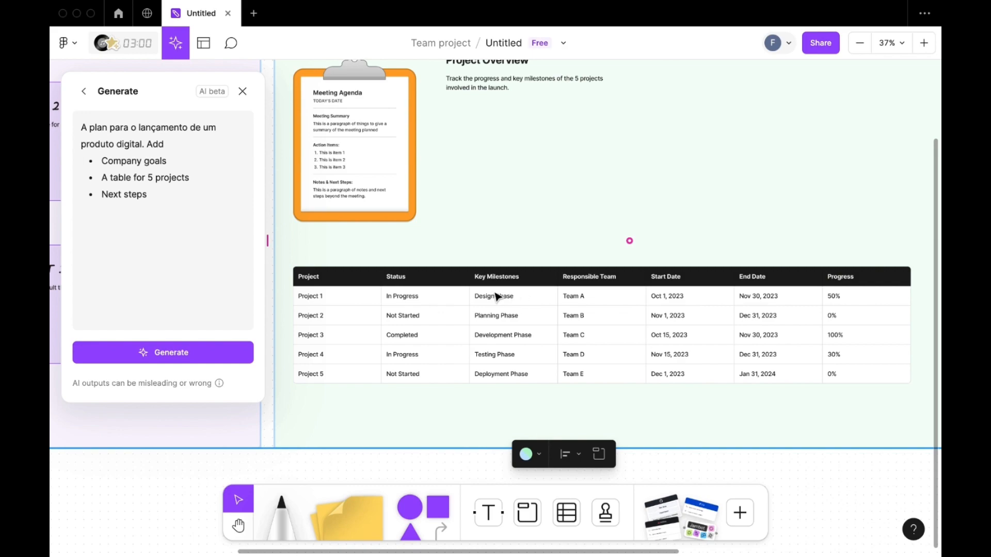
scroll(511, 297, "up", 1)
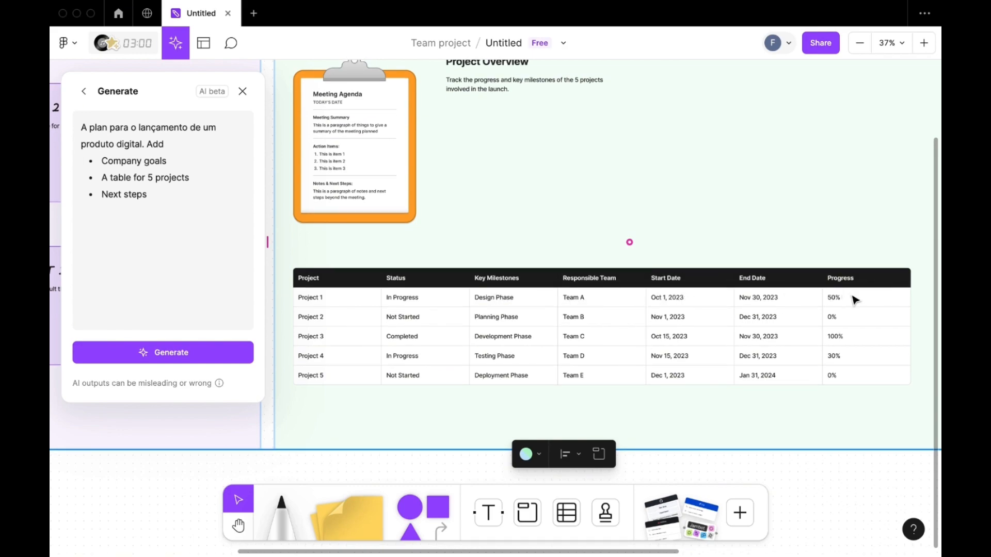
left_click(507, 302)
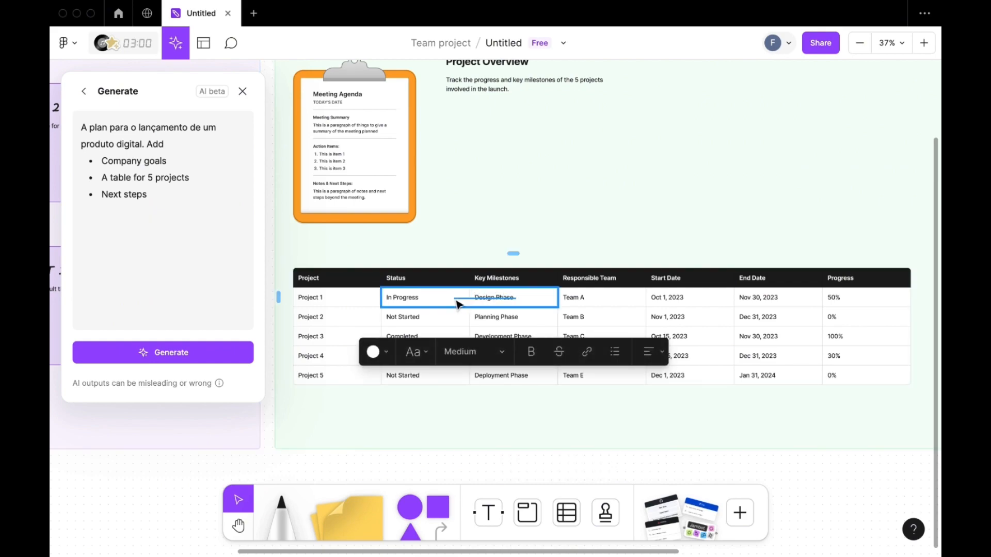
double_click(511, 297)
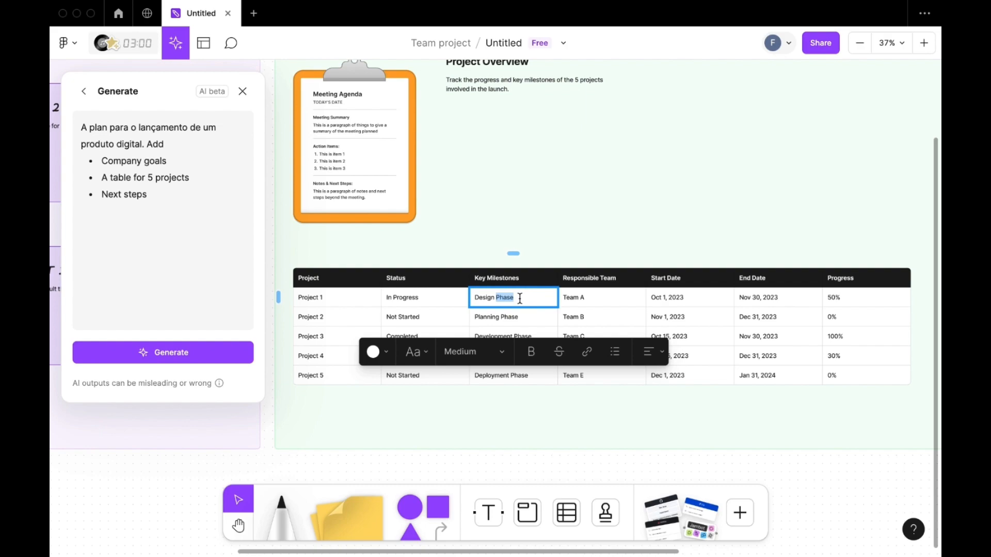
left_click_drag(520, 298, 473, 302)
left_click(532, 352)
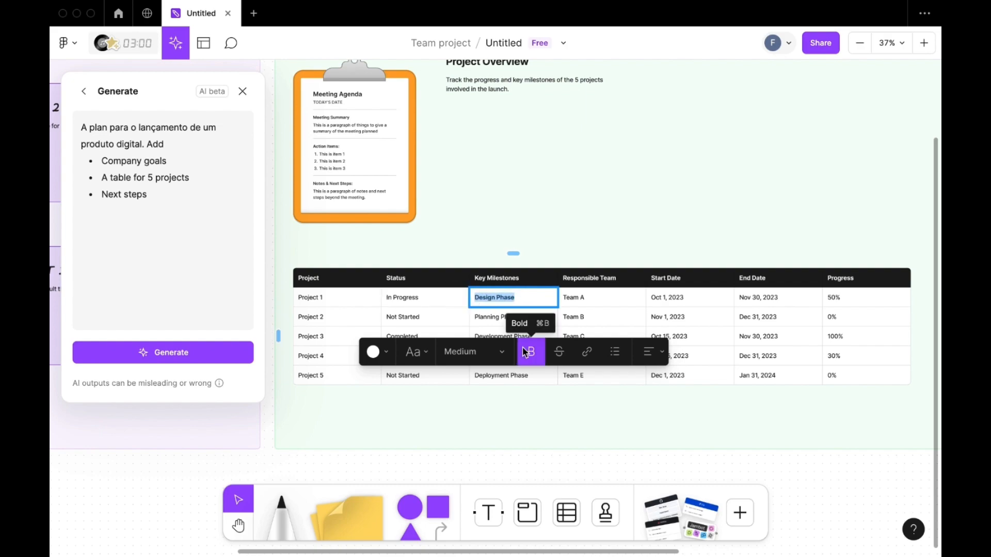
left_click(502, 352)
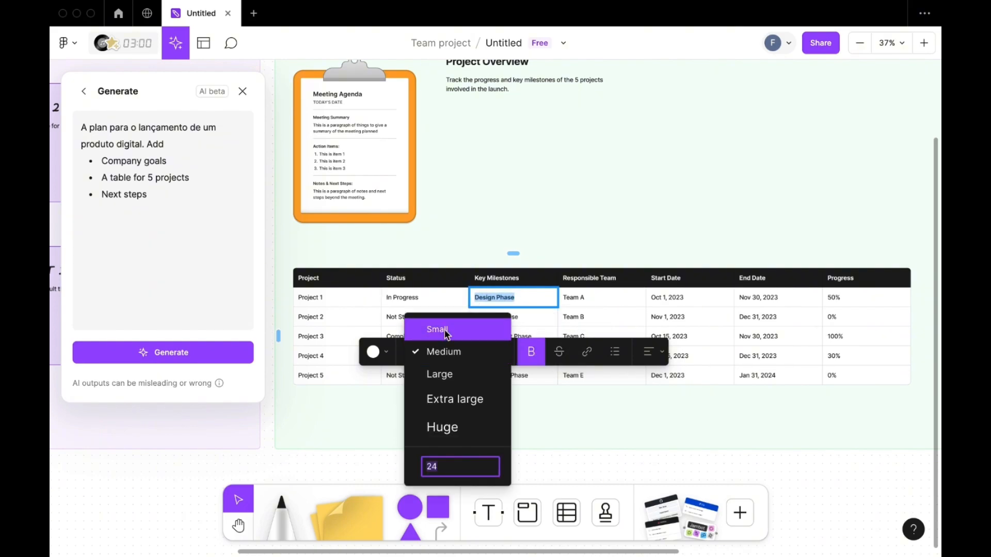
left_click(458, 394)
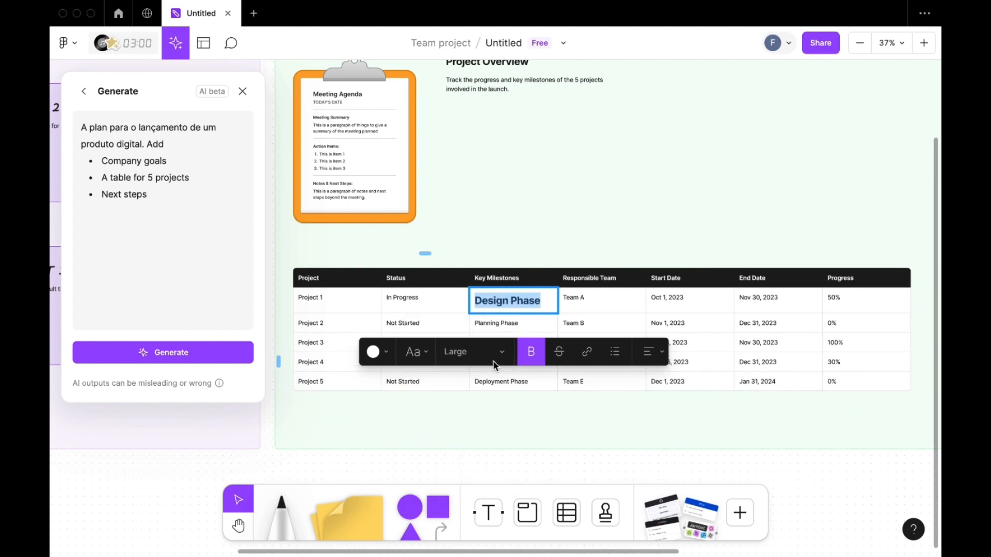
left_click(589, 209)
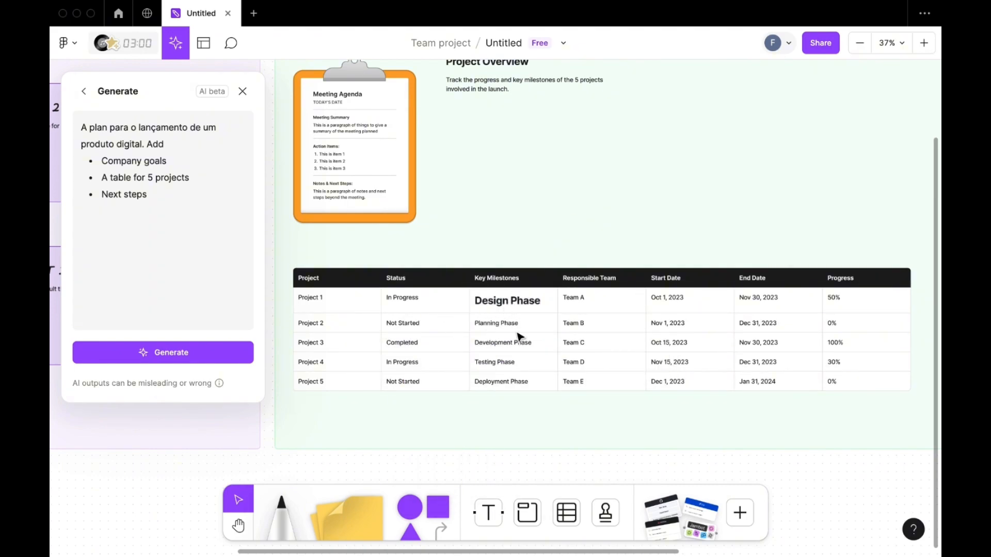
- Fill the Status header cell of the project table with red
left_click(449, 277)
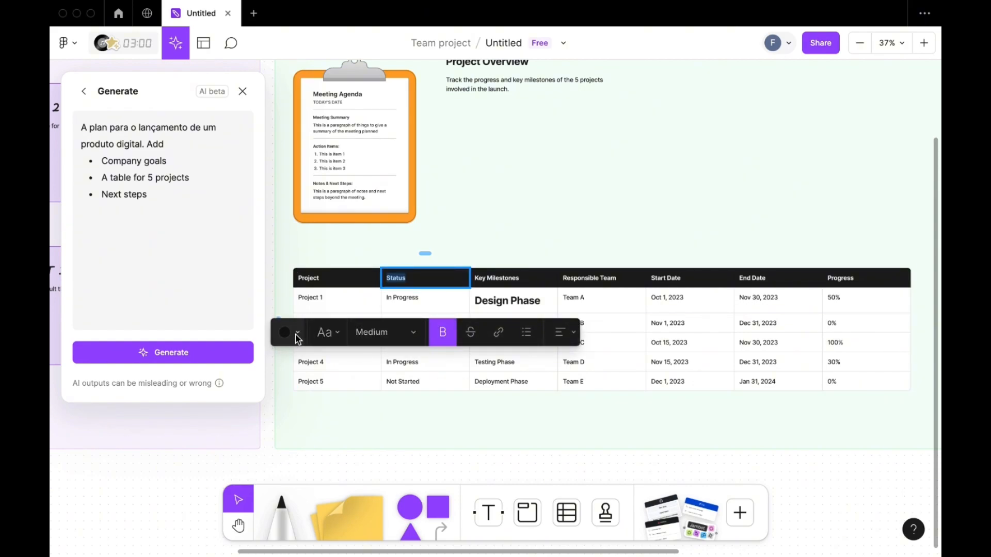
left_click(292, 332)
scroll(356, 281, "left", 3)
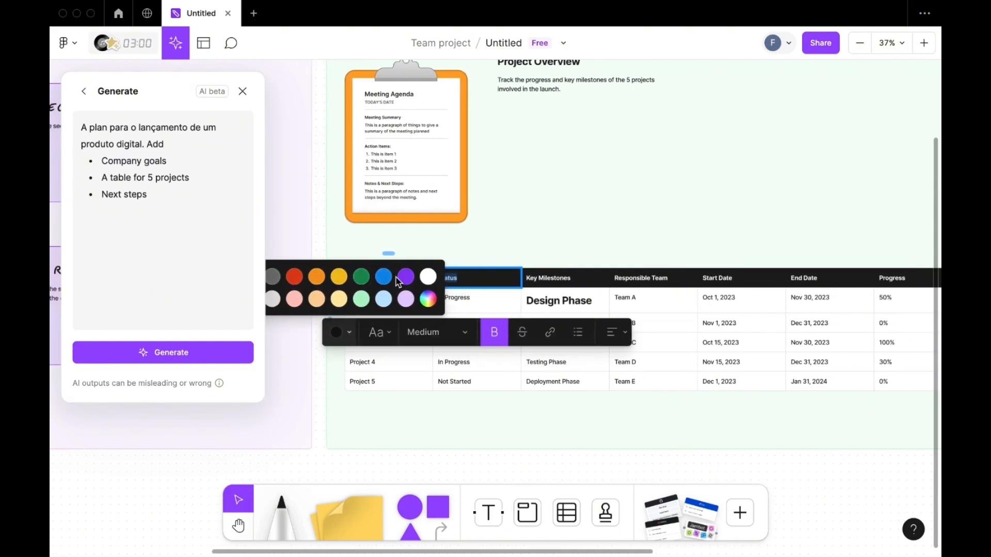
left_click(293, 279)
left_click(580, 231)
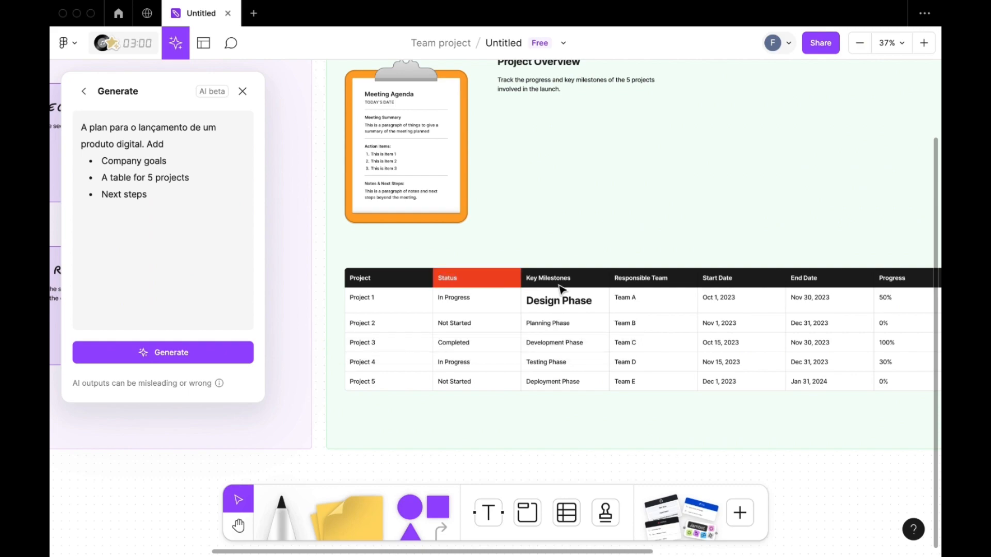
- Browse the template and widget library's sections for brainstorming, meetings, diagrams and workshops, and close it without adding anything
scroll(491, 347, "down", 2)
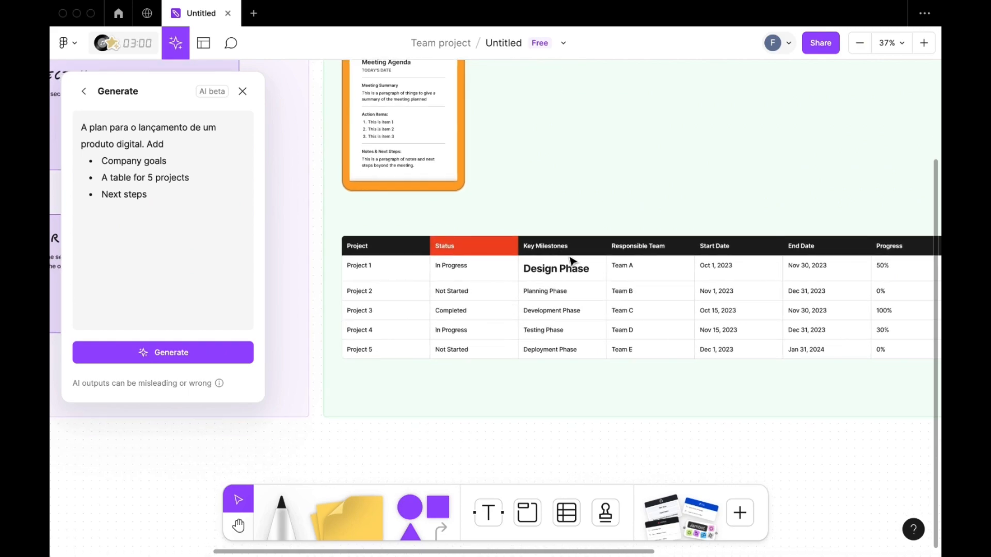
scroll(687, 230, "right", 10)
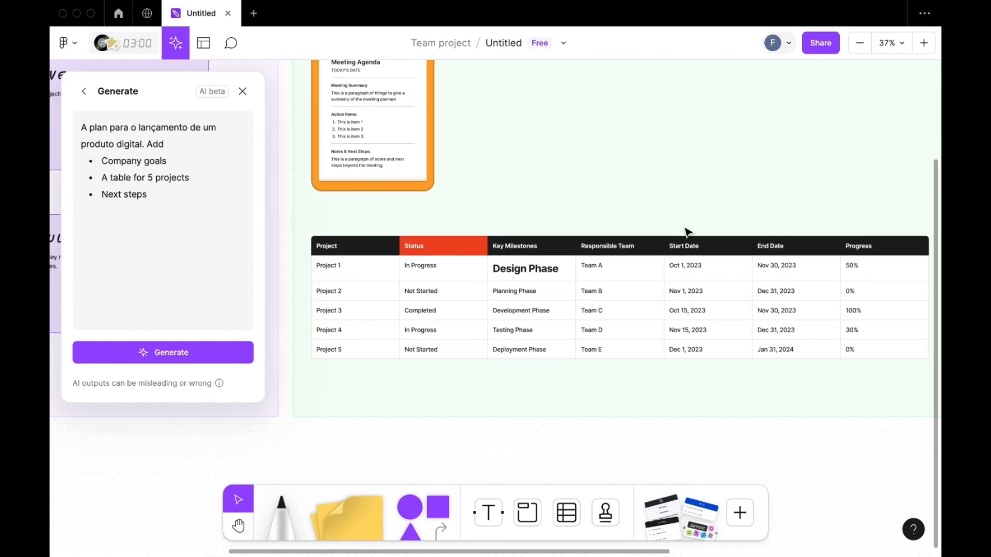
scroll(687, 231, "left", 7)
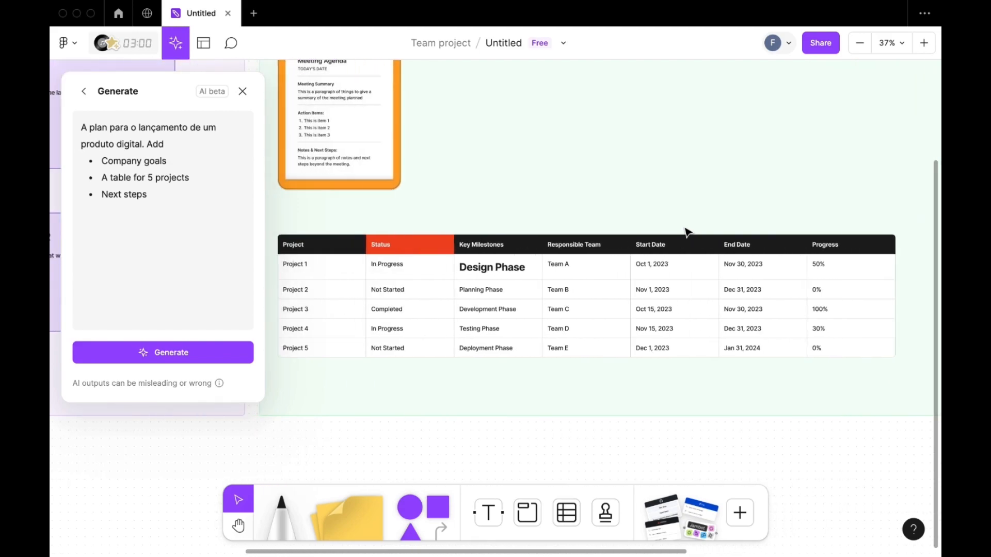
left_click(704, 515)
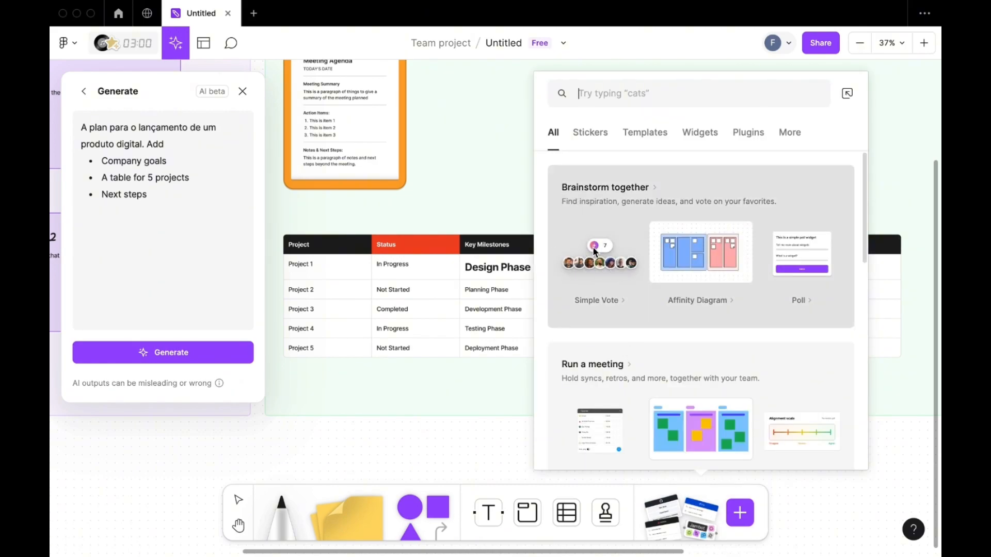
mouse_move(715, 261)
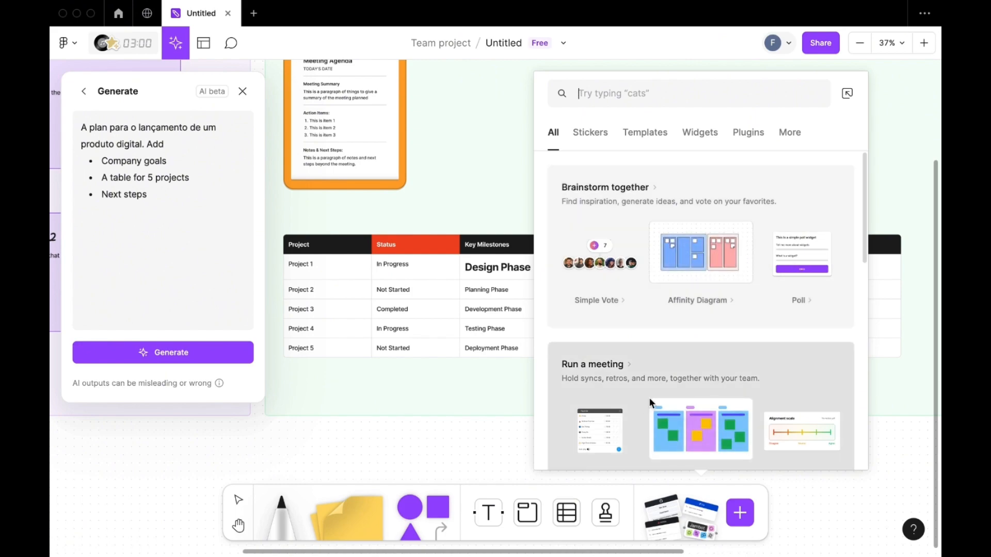
scroll(650, 400, "down", 2)
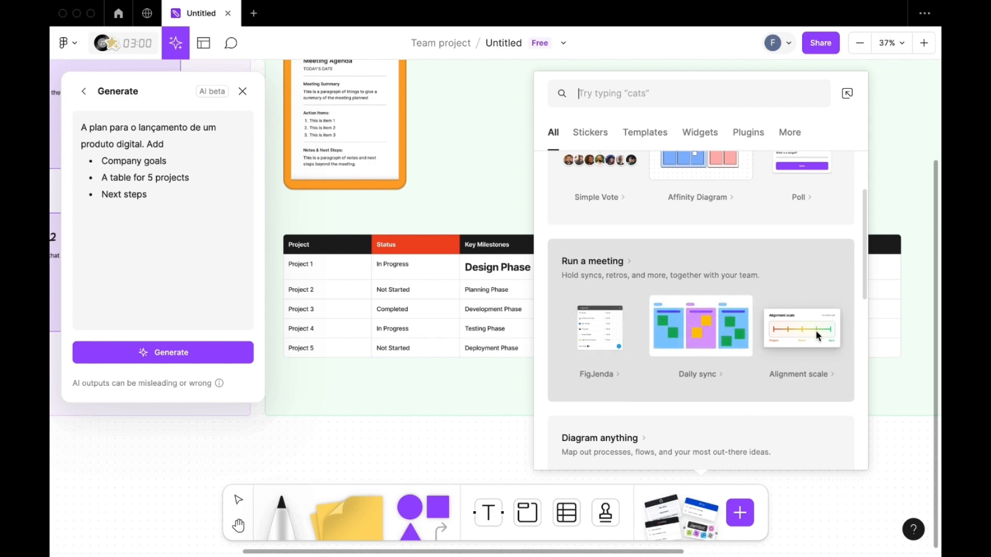
scroll(817, 335, "down", 3)
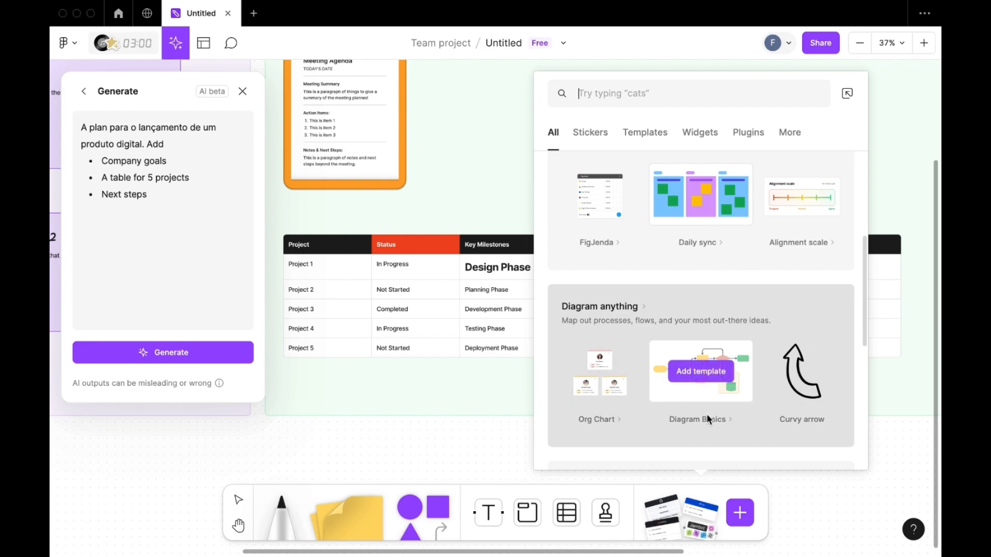
scroll(723, 388, "down", 5)
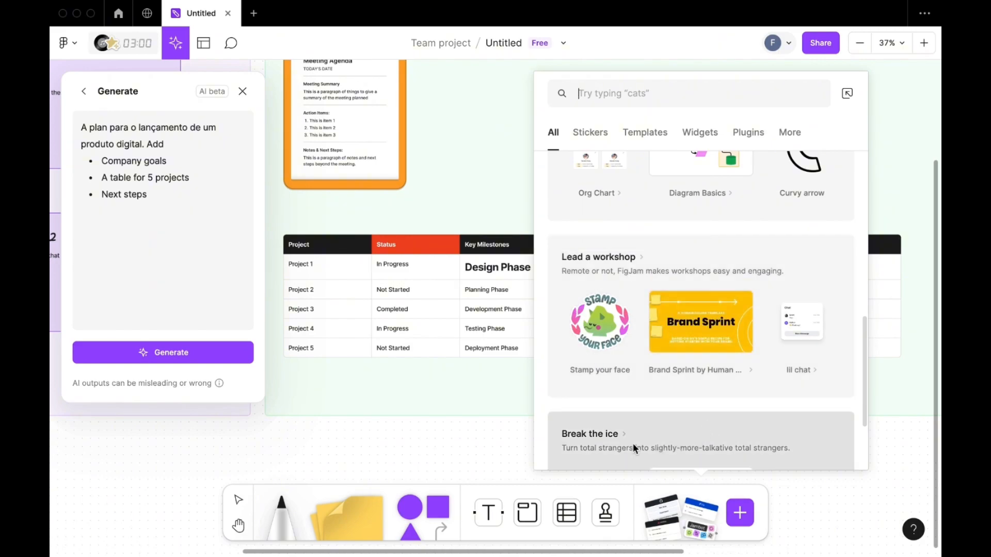
left_click(489, 454)
- Replace the Assignee placeholder in the first row of the Next Steps table with a mention of the teammate
scroll(712, 313, "right", 5)
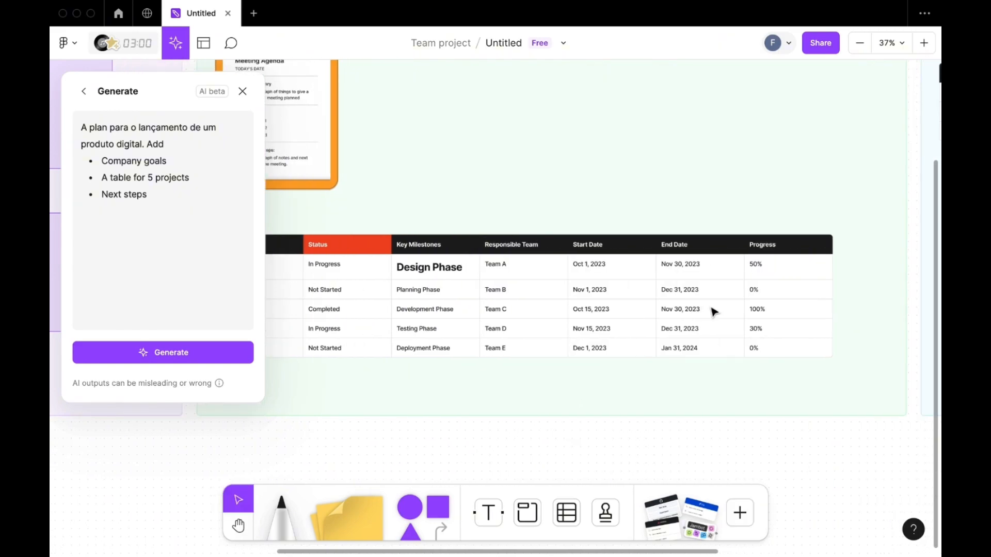
scroll(713, 313, "right", 8)
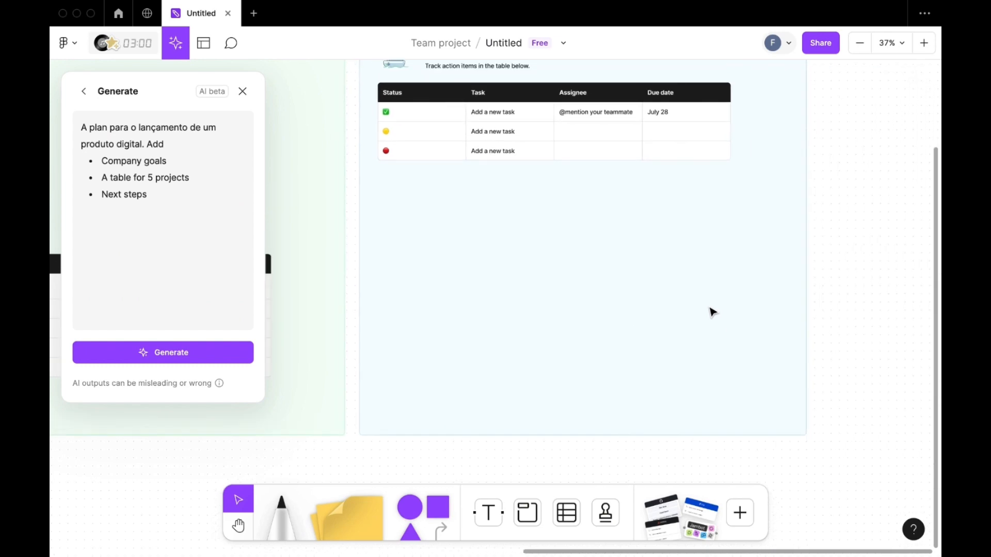
scroll(714, 313, "up", 3)
scroll(713, 312, "left", 10)
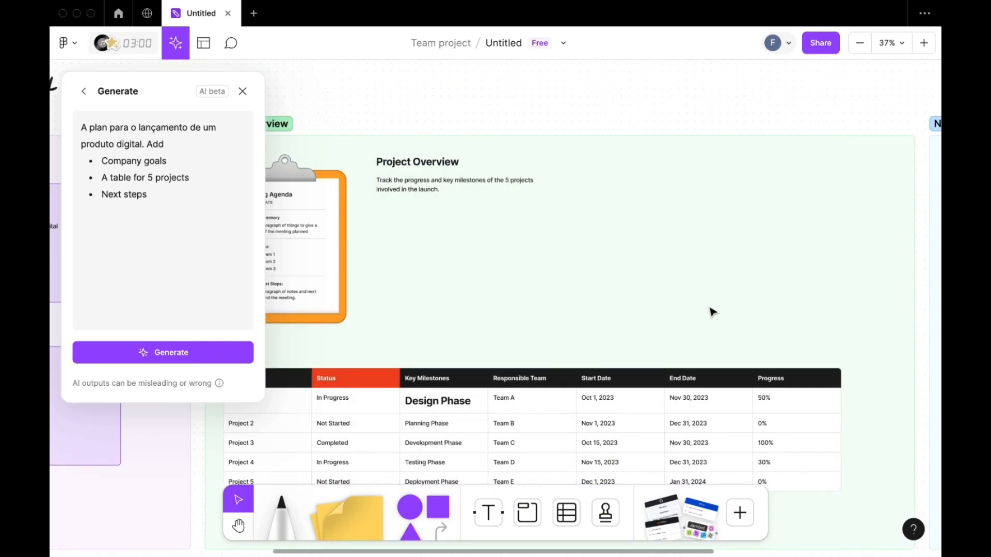
scroll(713, 312, "right", 10)
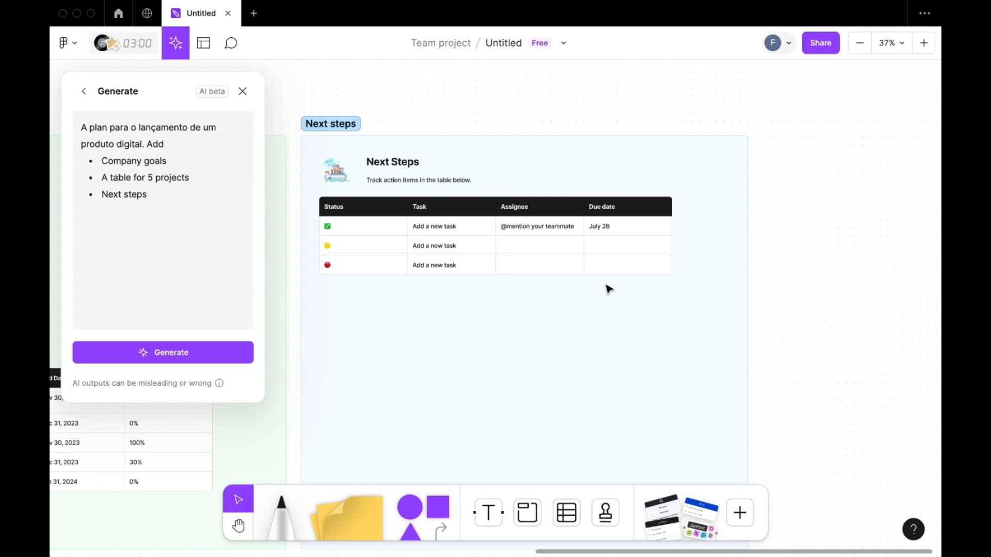
double_click(527, 228)
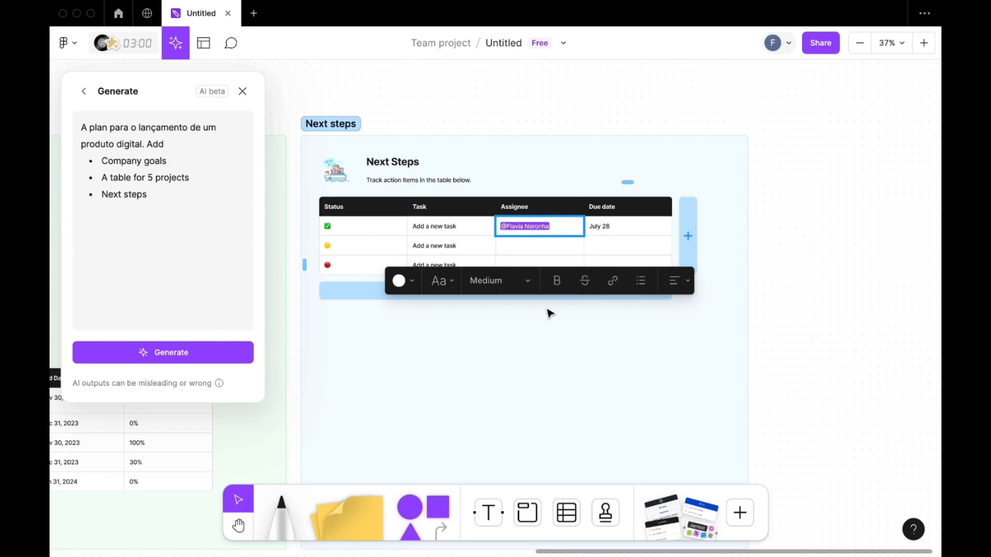
left_click(547, 310)
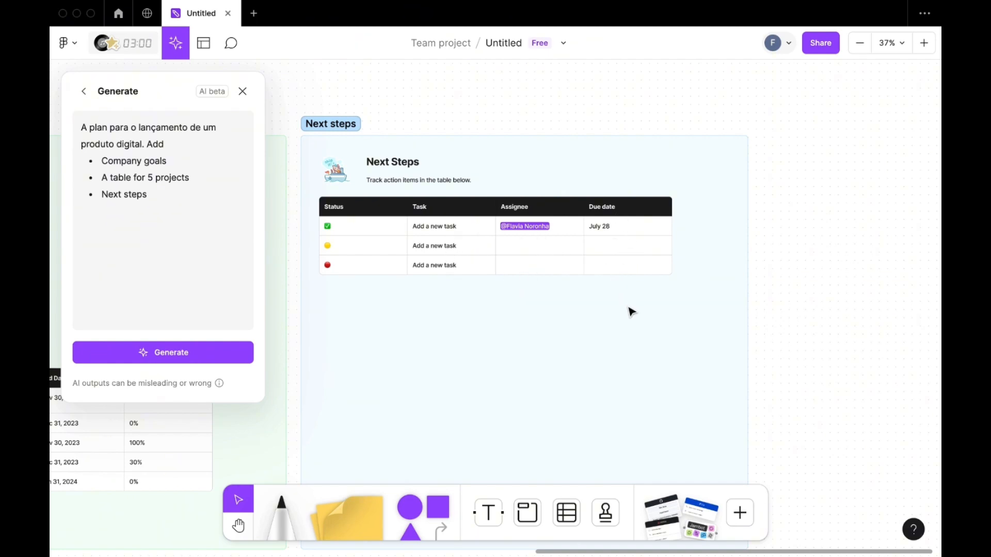
scroll(752, 342, "down", 10)
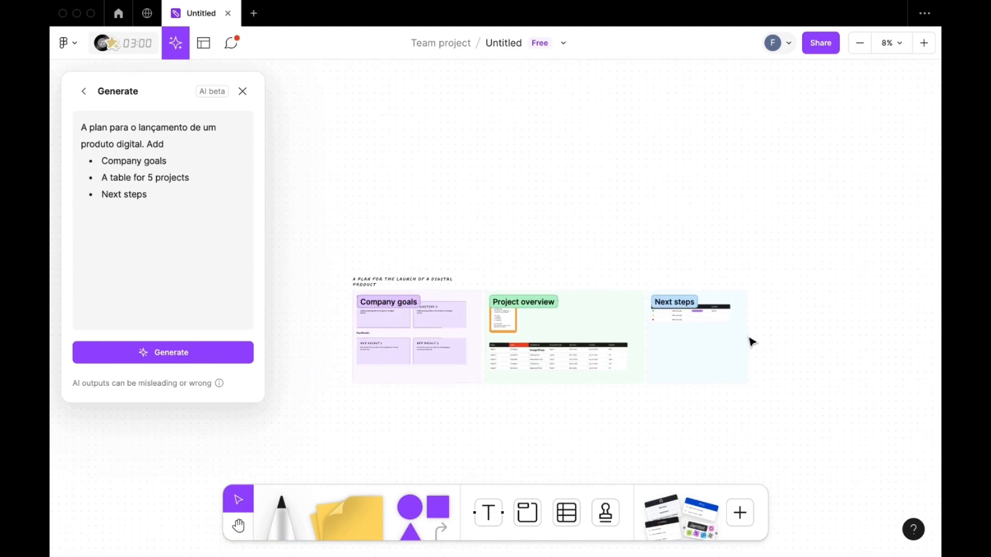
scroll(751, 342, "down", 5)
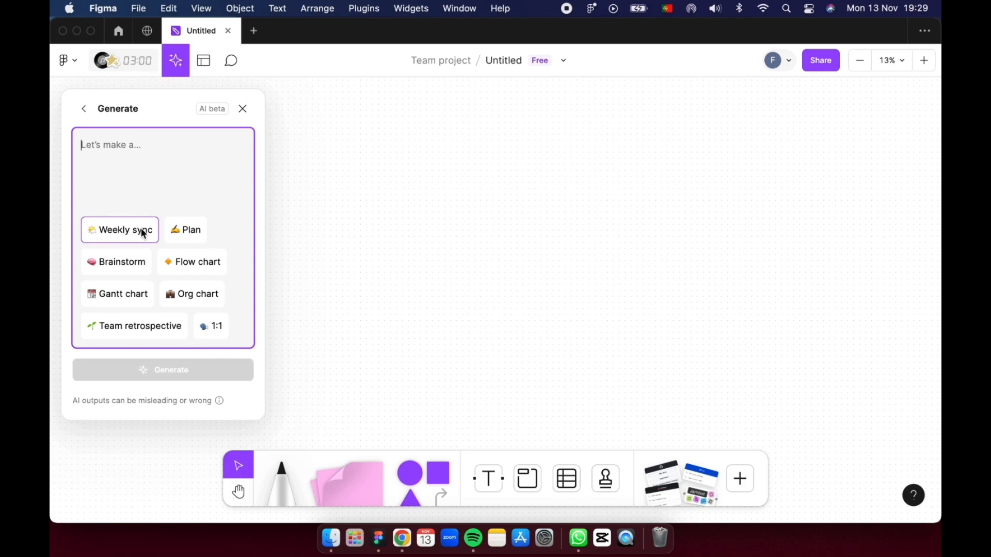
- Generate a board from the Weekly sync prompt "A weekly sync exercícios." with the suggested Agenda item added, and close the generator
left_click(144, 234)
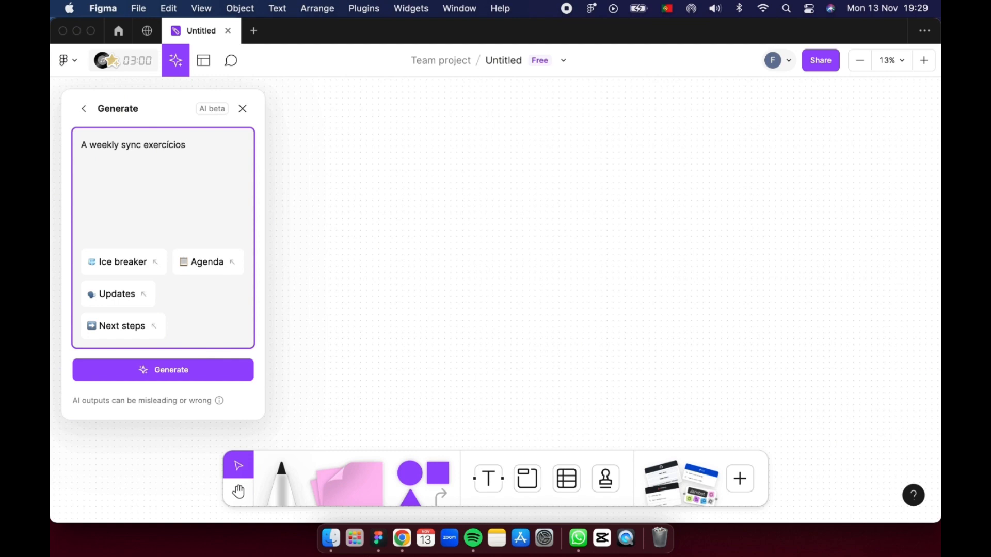
type("exercícios.")
left_click(207, 262)
left_click(179, 371)
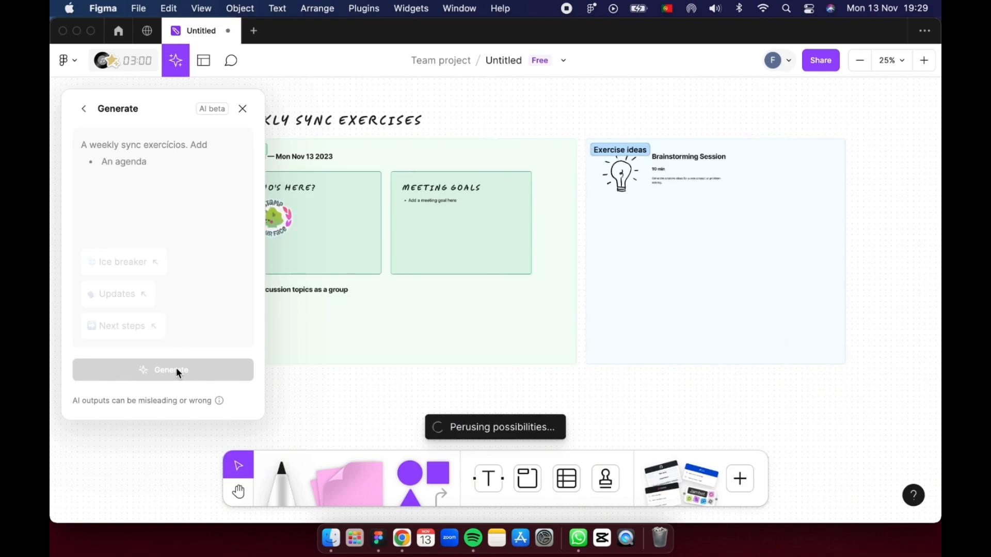
left_click(242, 109)
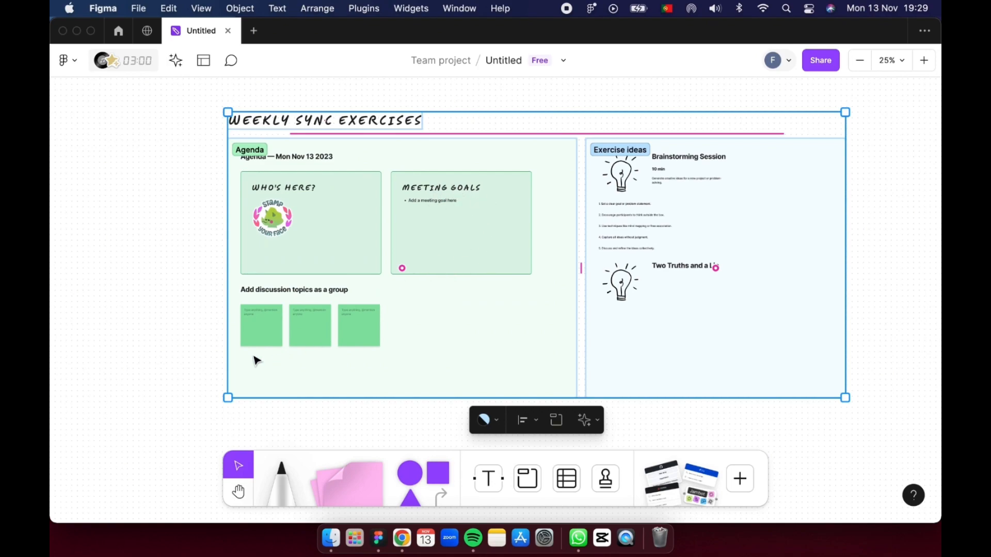
- Examine the discussion topics in the generated Agenda section and the activities in the Exercise ideas section
scroll(256, 360, "up", 5)
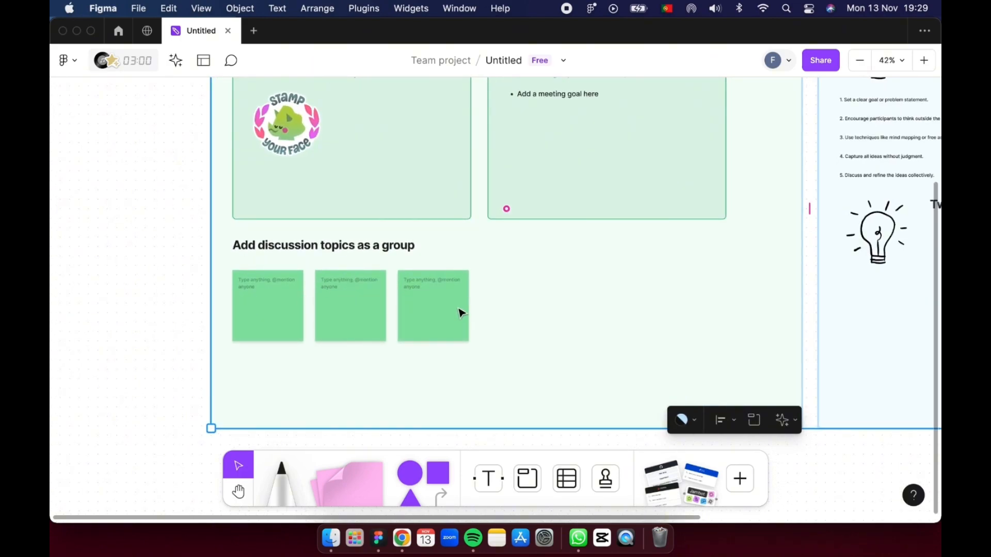
scroll(461, 313, "down", 5)
scroll(460, 312, "right", 5)
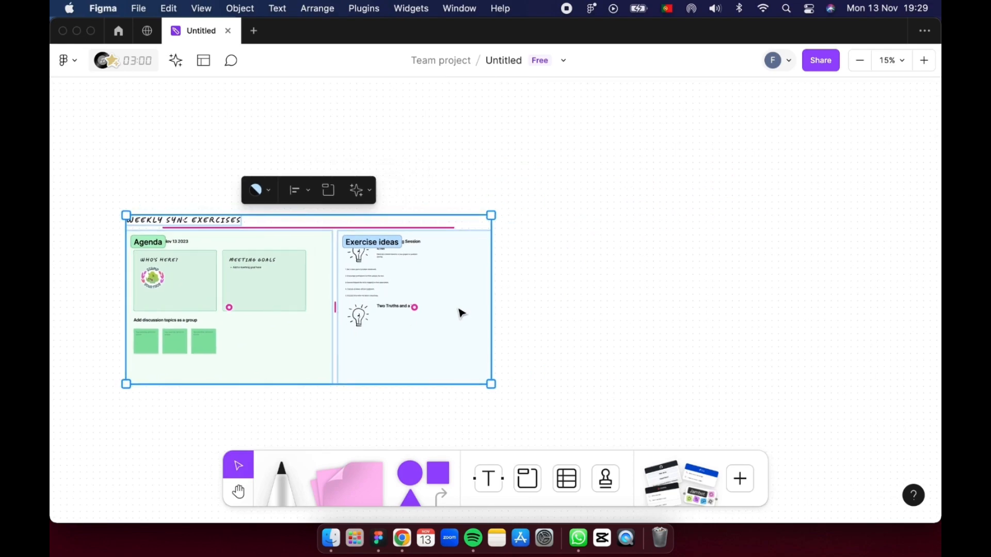
scroll(461, 313, "up", 5)
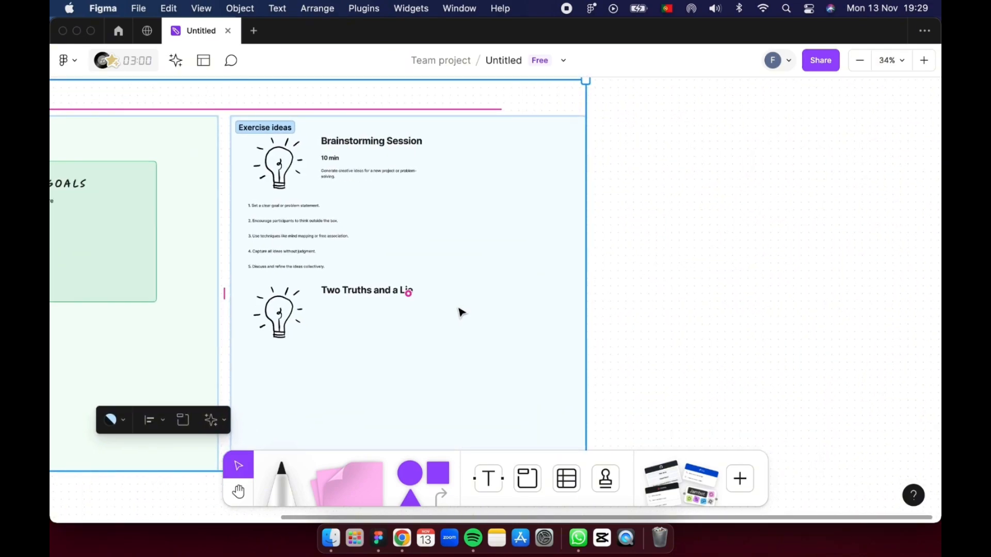
scroll(461, 313, "up", 1)
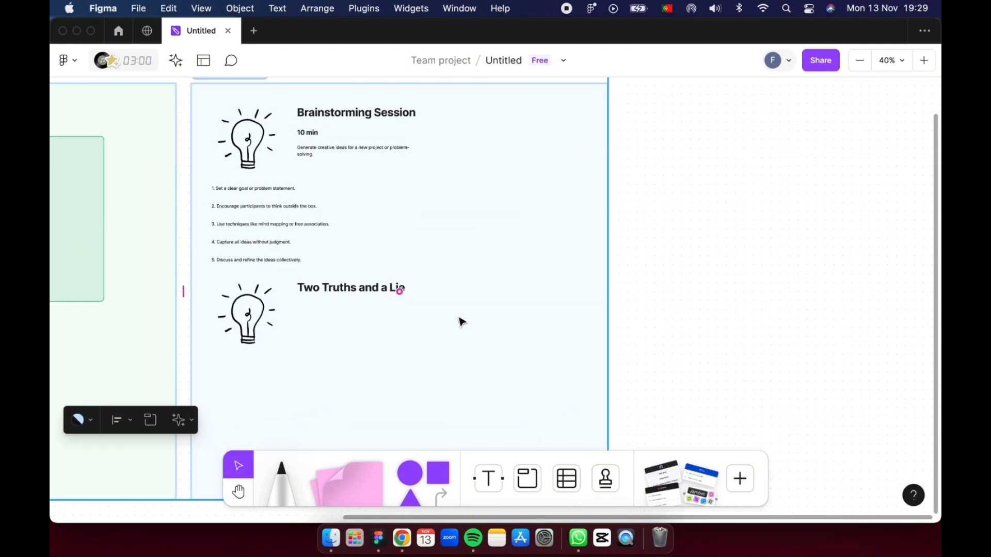
scroll(463, 326, "down", 1)
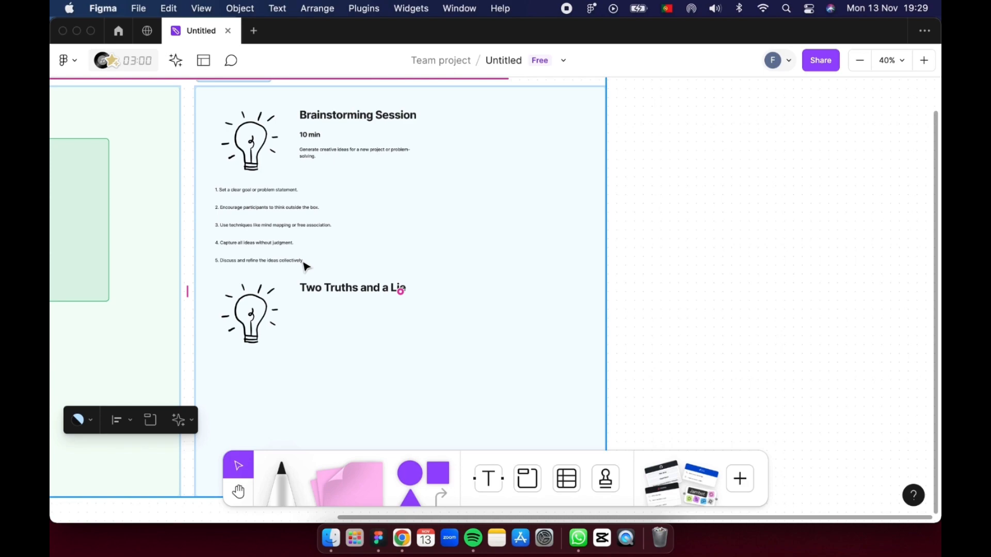
scroll(306, 266, "down", 5)
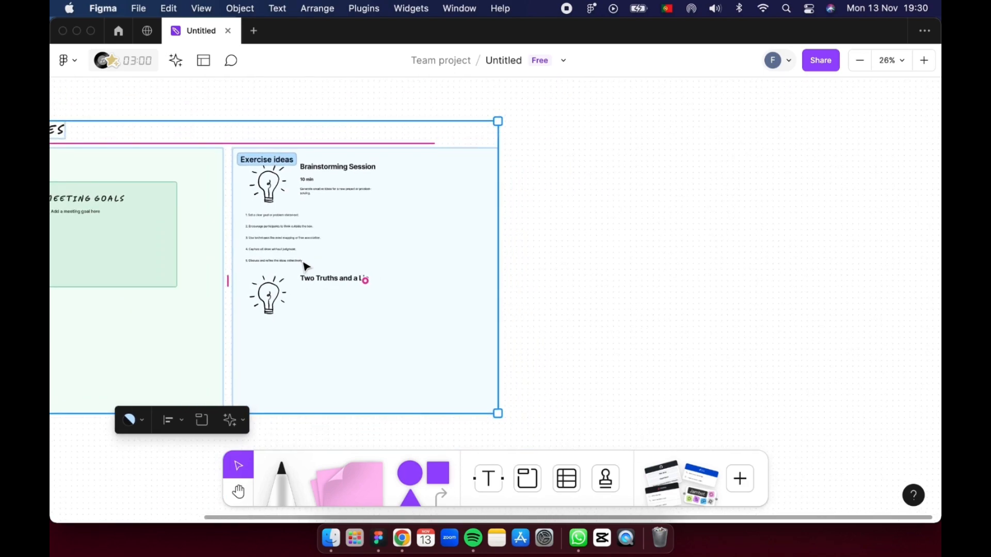
left_click(609, 234)
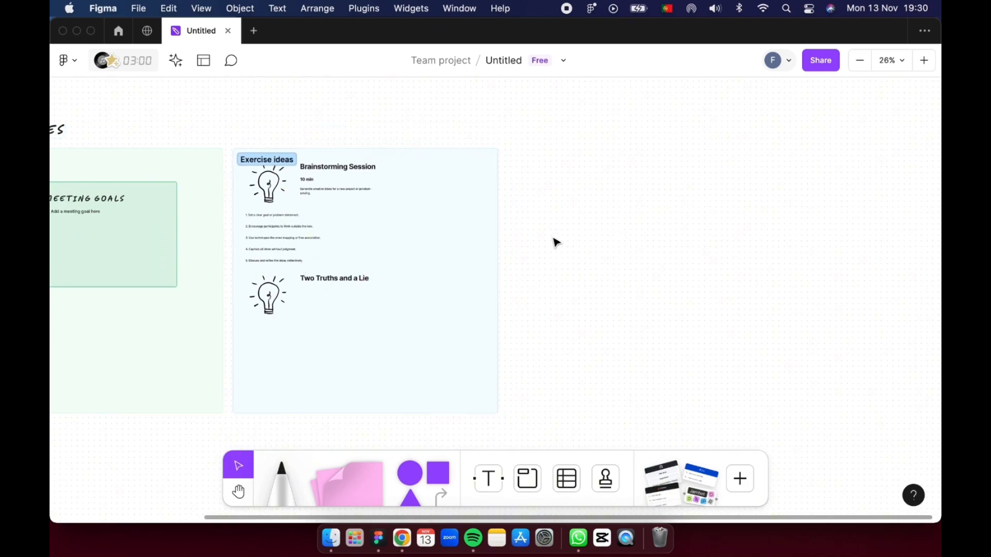
scroll(555, 244, "down", 3)
scroll(555, 245, "left", 2)
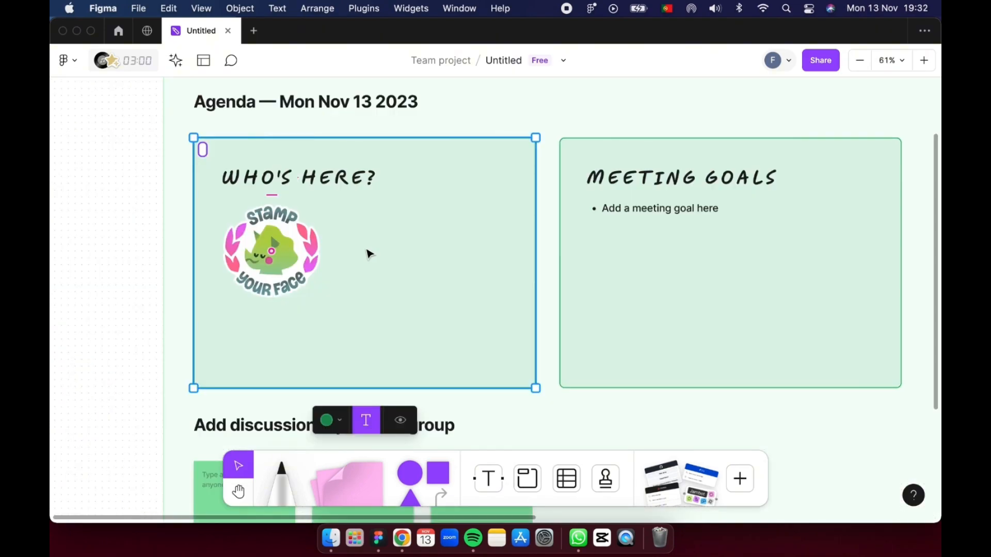
- Name the section around the "Who's here?" box with the first attendee's first name
key("Escape")
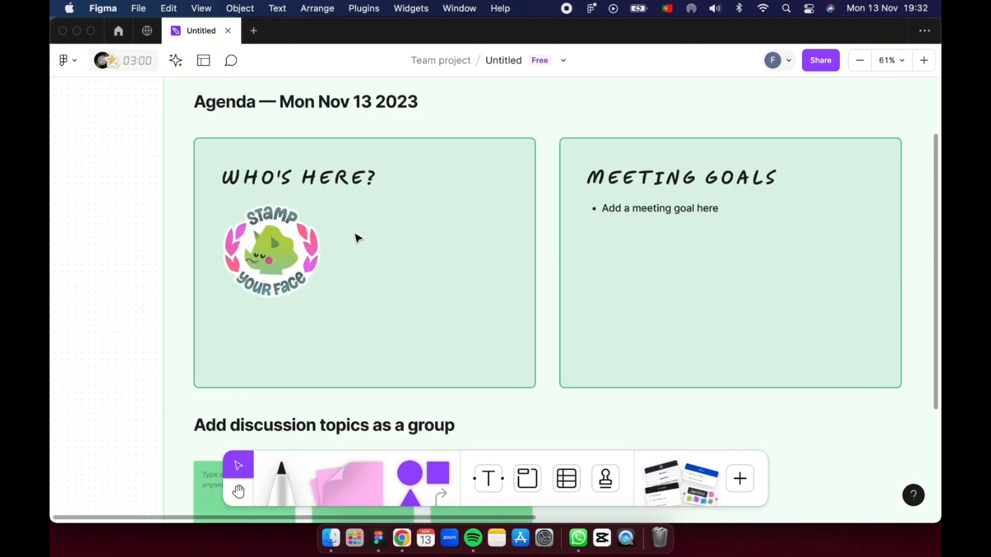
left_click(500, 476)
left_click(500, 476)
left_click(349, 278)
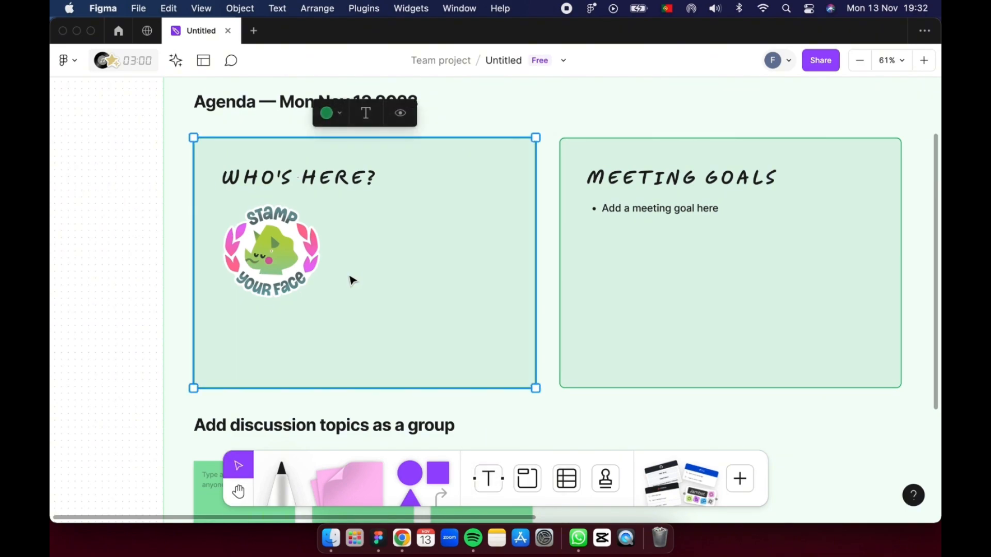
key("x")
left_click(344, 266)
left_click(366, 113)
type("F")
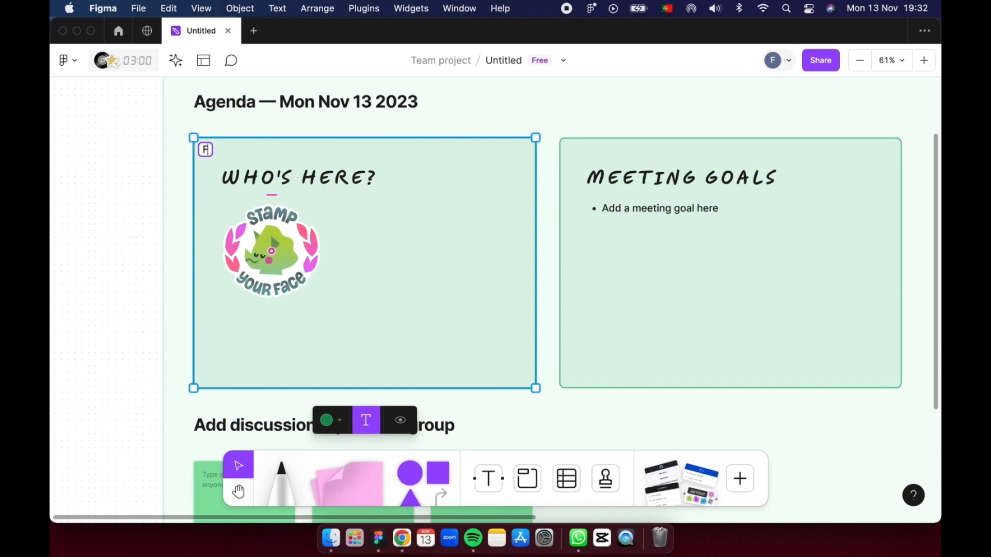
type("lávia")
scroll(283, 255, "right", 4)
scroll(284, 255, "up", 1)
scroll(284, 255, "left", 3)
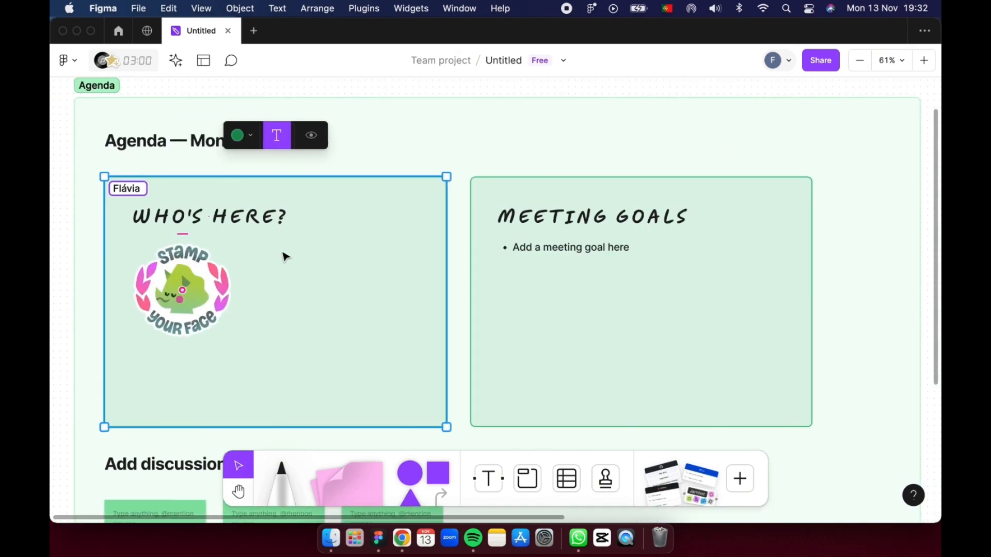
left_click(182, 294)
left_click(182, 294)
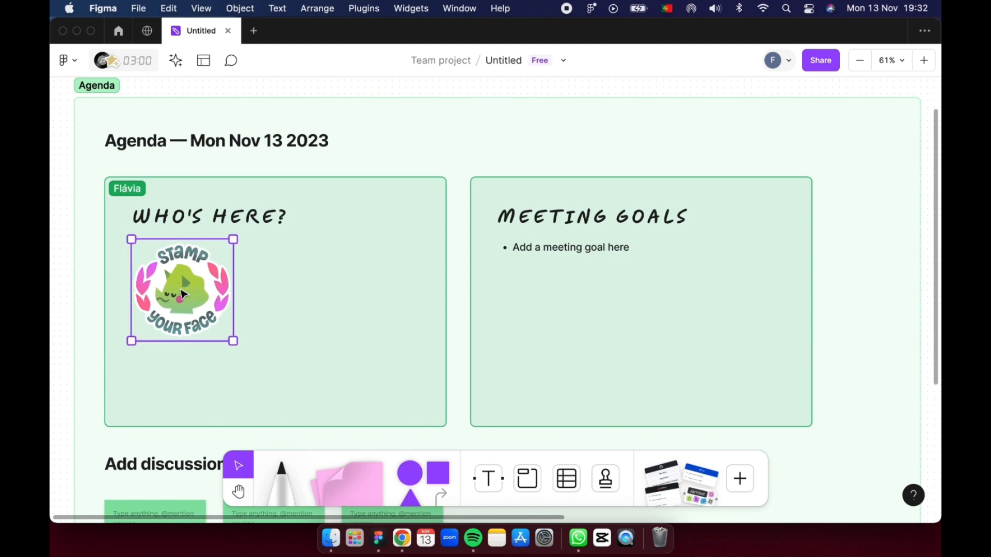
double_click(136, 191)
left_click(182, 193)
left_click_drag(129, 190, 166, 190)
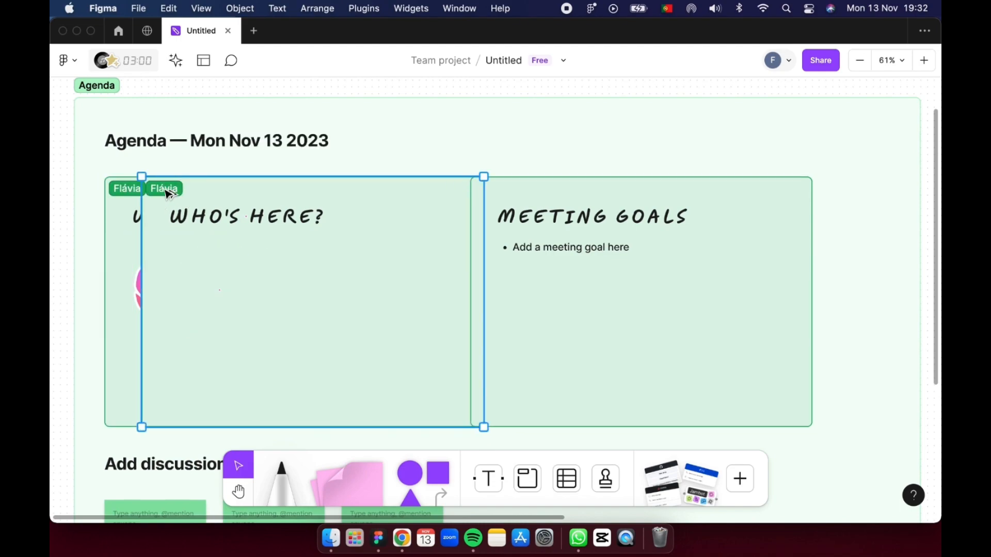
key("super+z")
- Add four more attendees' first names, separated by commas, to the name of the "Who's here?" section
double_click(139, 189)
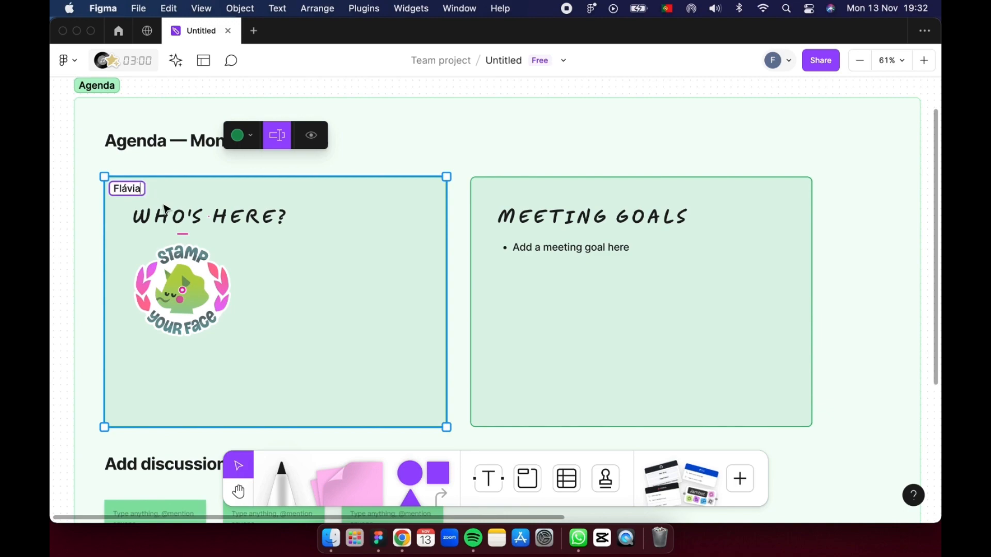
type(", Felipe, Nels")
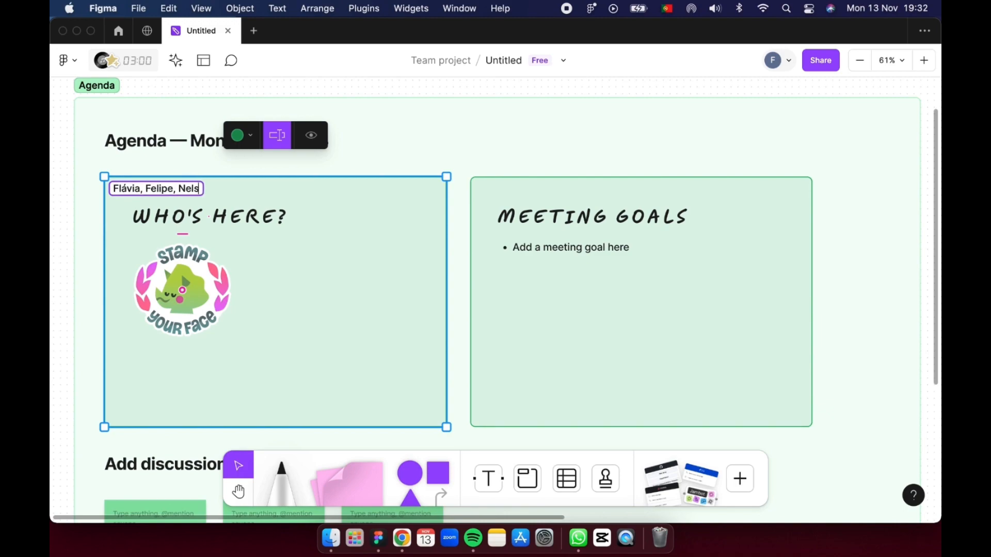
type("on, Je")
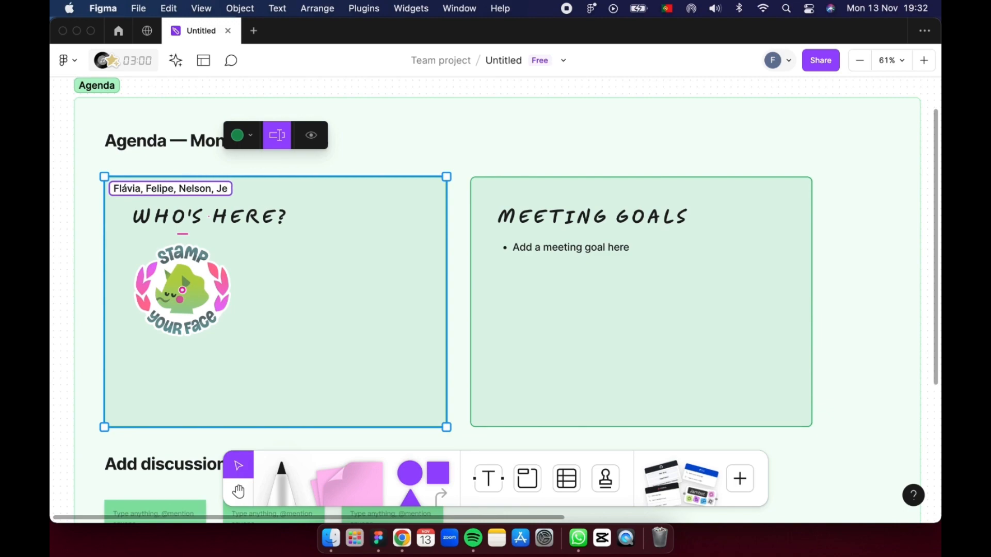
key("BackSpace")
type("éssyca, ")
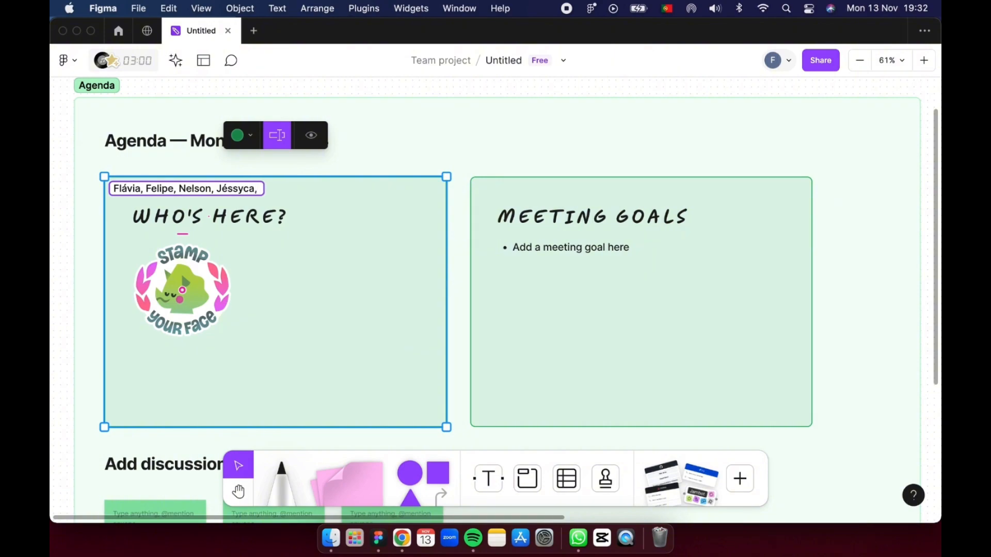
type("Leticia")
scroll(239, 208, "down", 4)
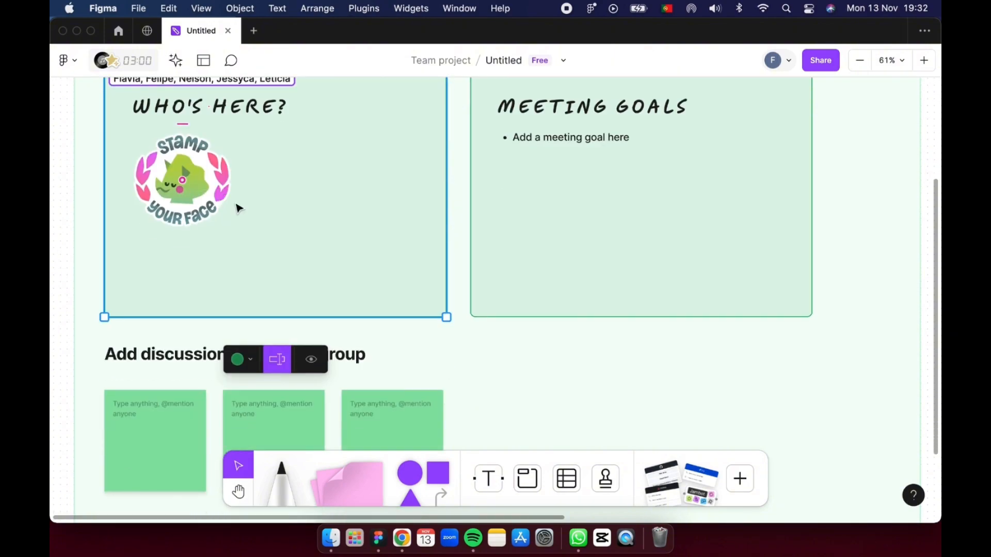
scroll(239, 208, "up", 3)
left_click(432, 101)
left_click(408, 124)
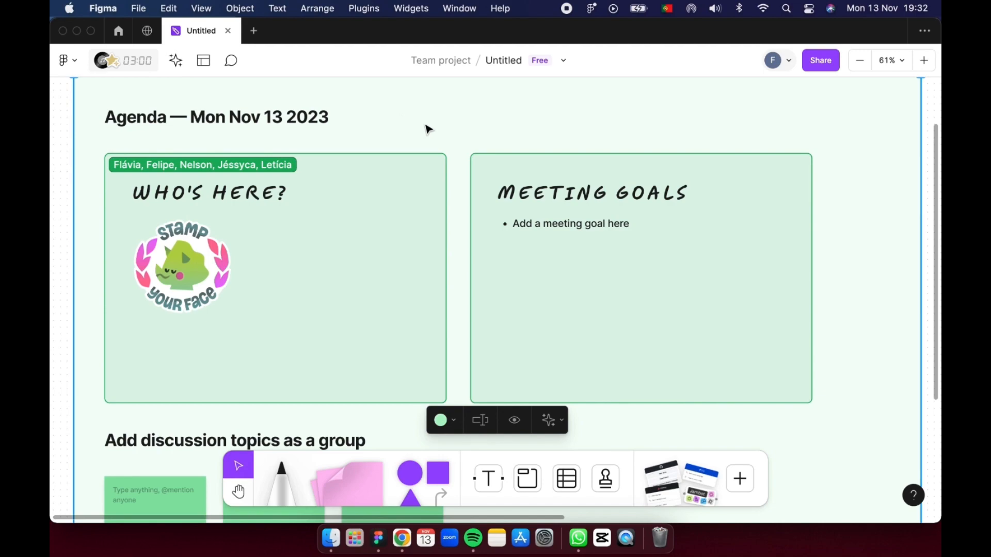
- Replace the Meeting Goals placeholder bullet with "Decidir os exercícios físicos que faremos ao longo da semana"
left_click(586, 229)
scroll(584, 227, "down", 1)
left_click(574, 223)
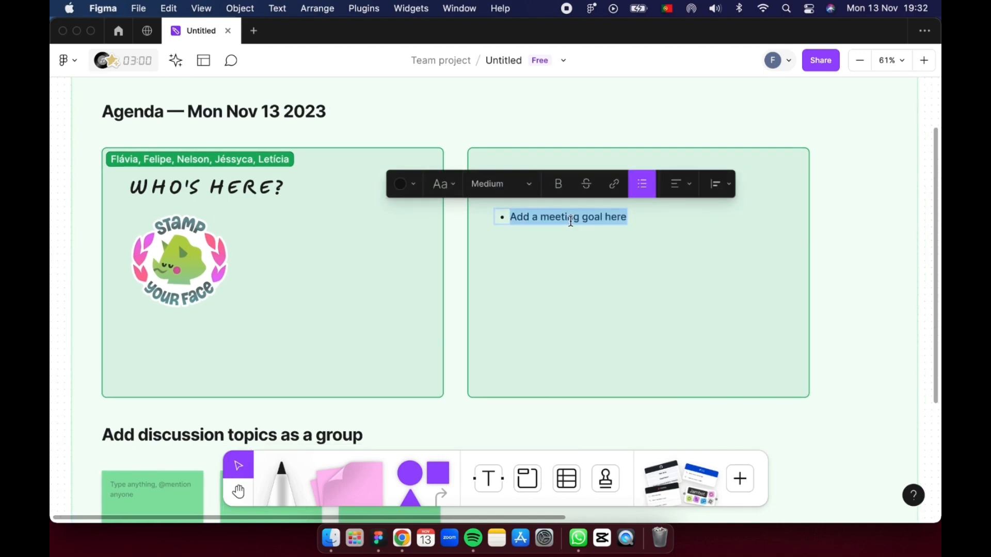
scroll(571, 222, "up", 1)
type("D")
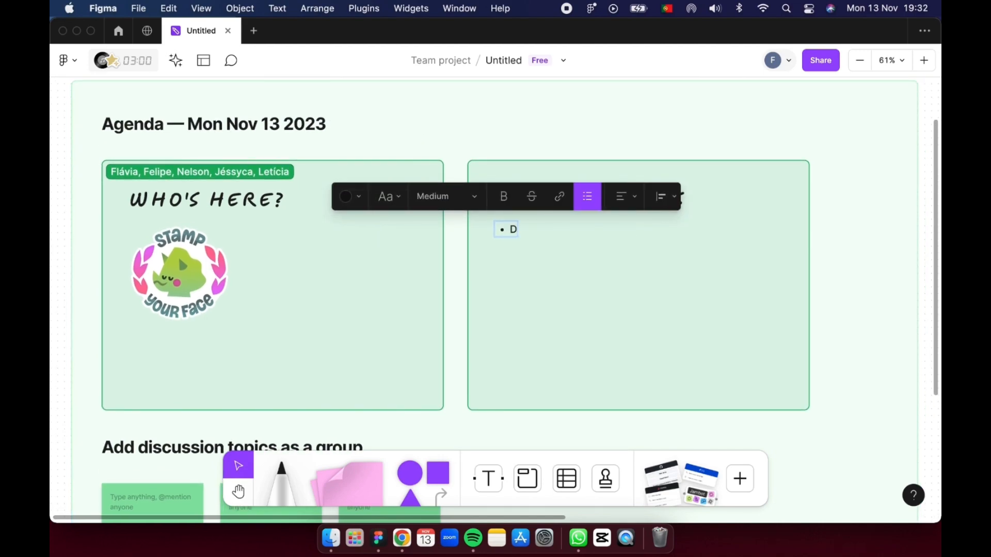
type("ecidir os e")
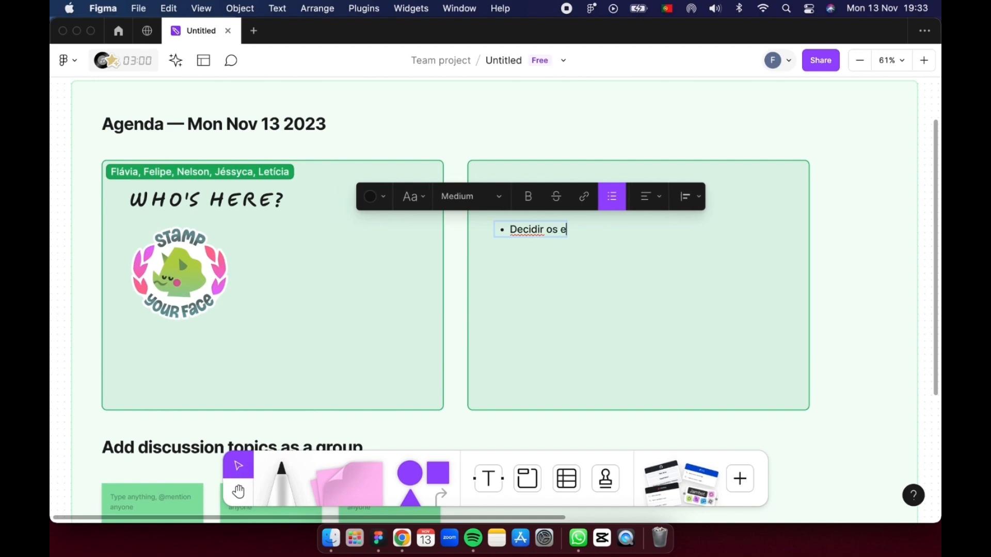
type("xercícios fí")
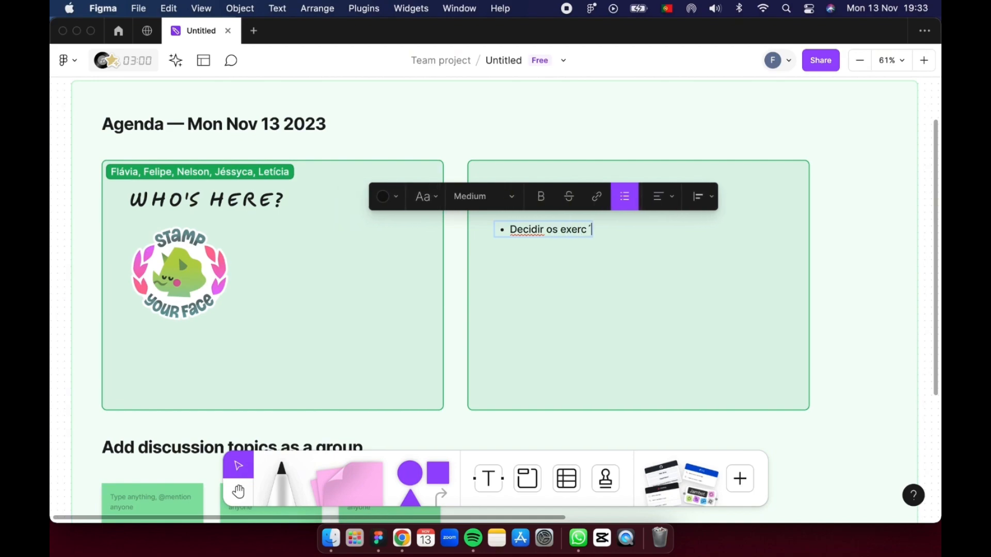
type("sicos ")
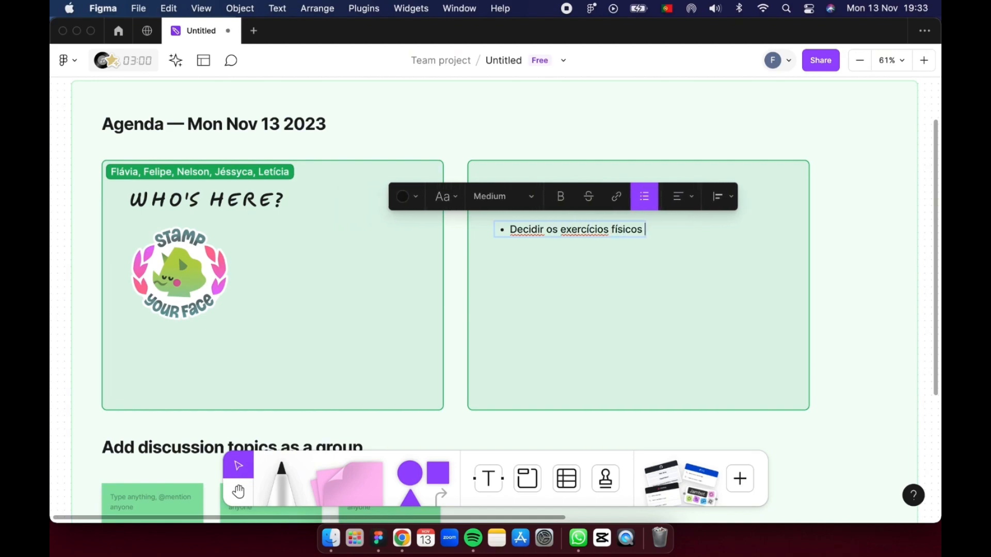
type("que faremos ao longo da semana")
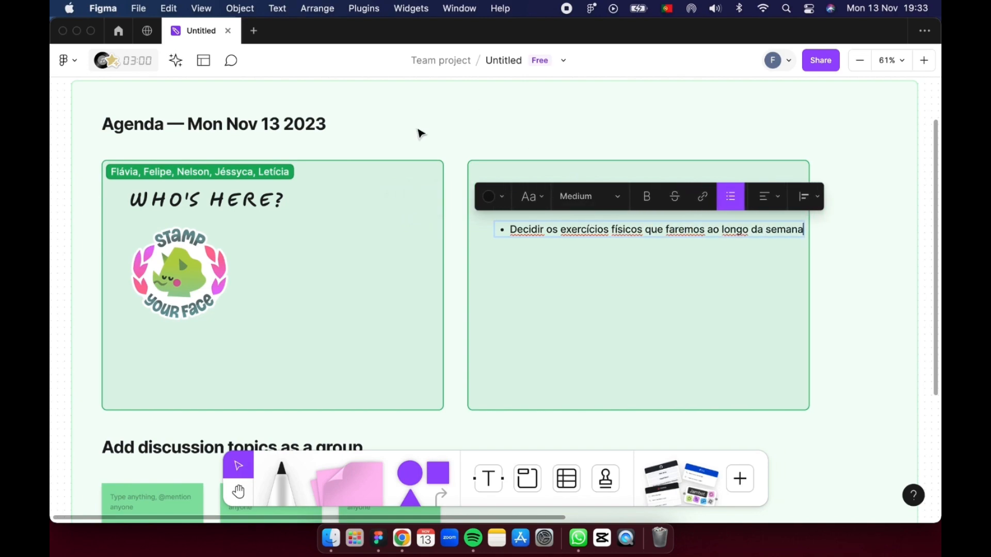
key("Escape")
- Write "Quantas horas (mínimo) por semana?" and, below a blank line, "resposta: 5 horas por semana" on the first discussion topic sticky note
scroll(285, 299, "down", 5)
scroll(174, 292, "left", 2)
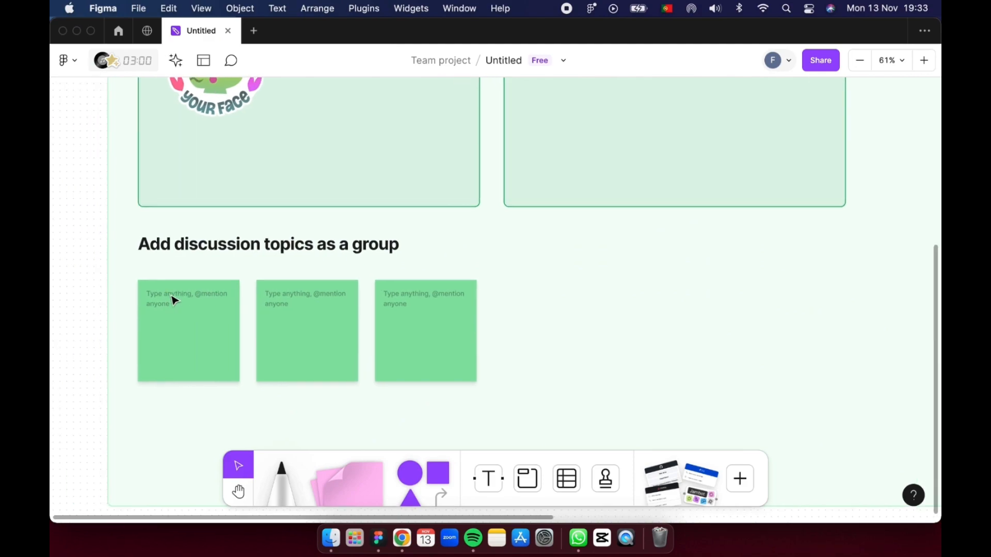
double_click(171, 294)
type("Quantas horas (mínimo) por s")
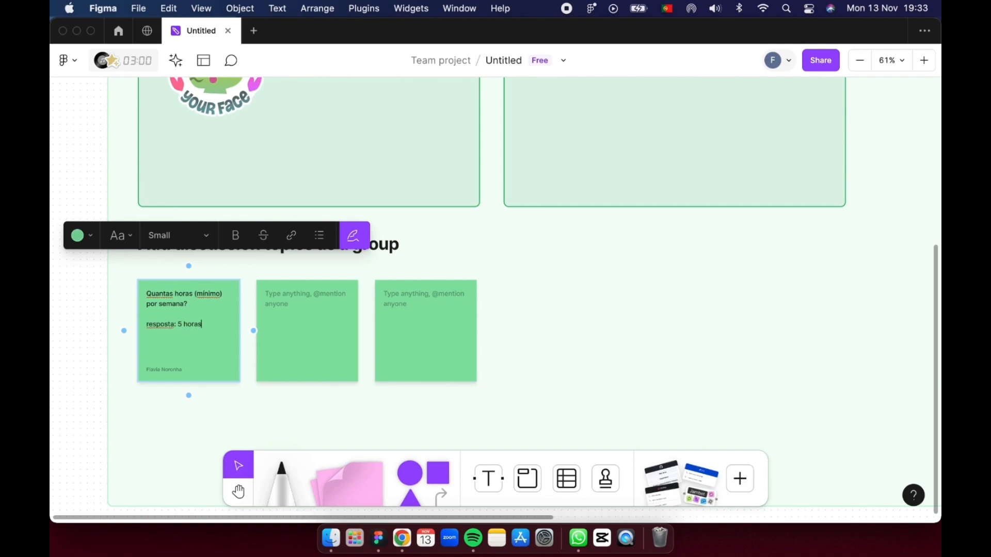
type("emana")
- Write "Para a atividade livre, teremos que gastar quantas calorias em média?" on the second discussion topic sticky note
scroll(226, 155, "down", 2)
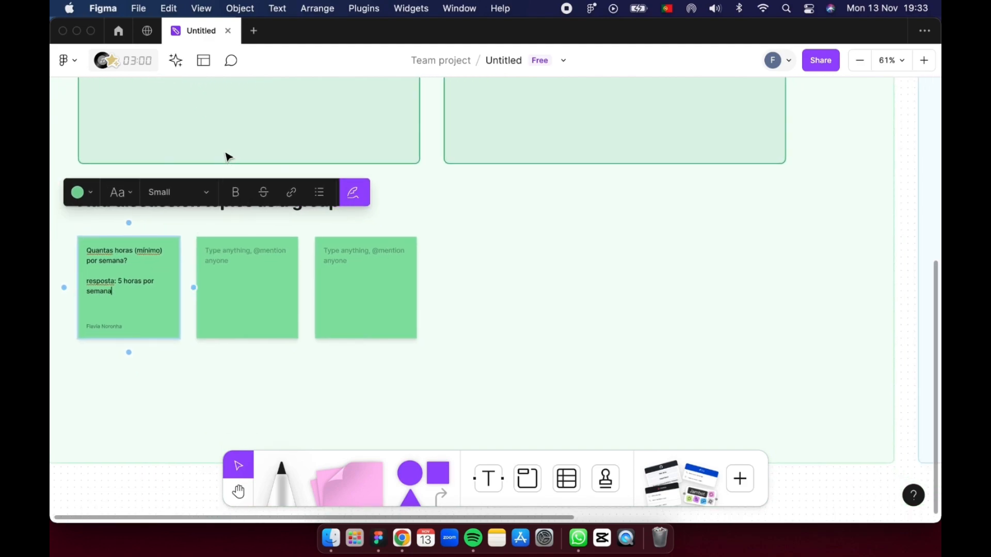
scroll(287, 292, "left", 1)
left_click(270, 248)
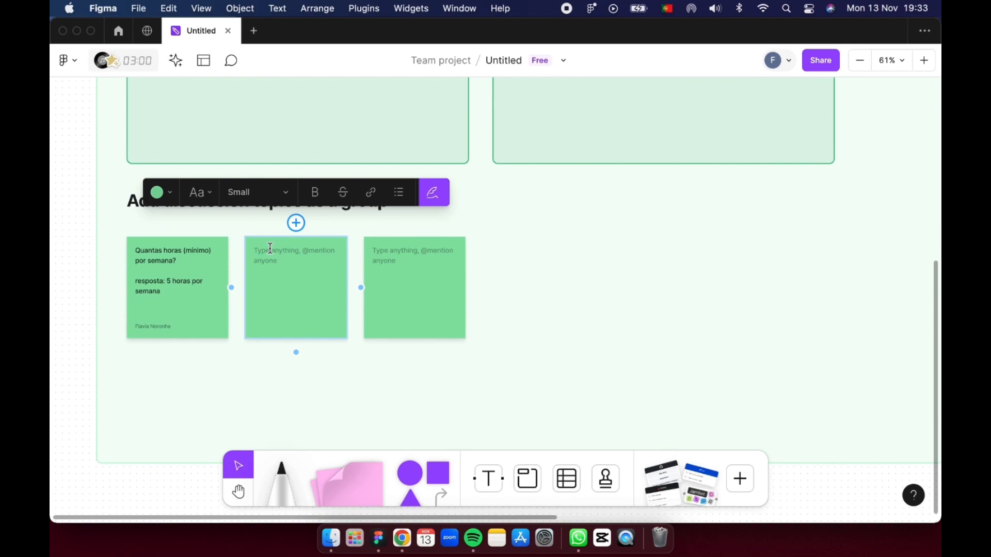
type("Para a ativida")
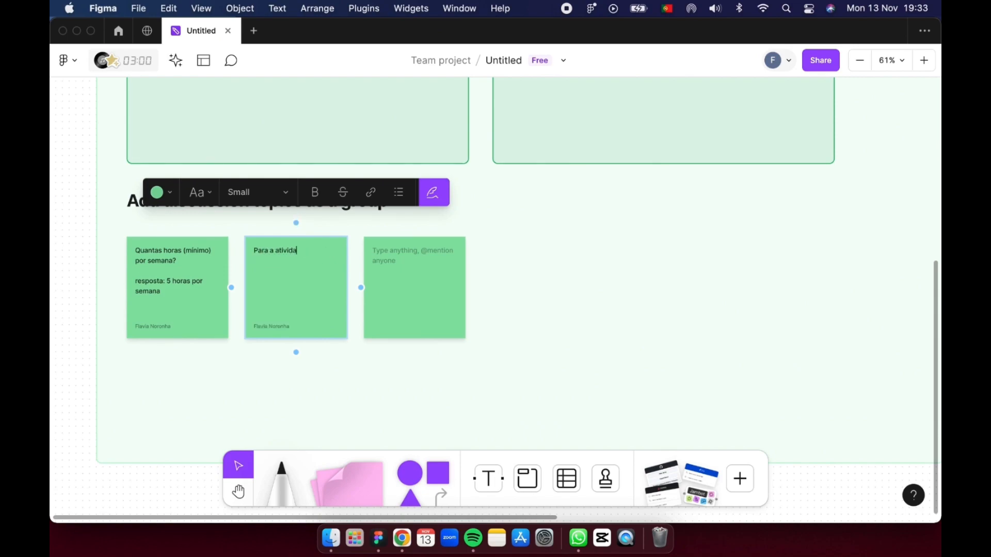
type("de livre, teremos que gastare")
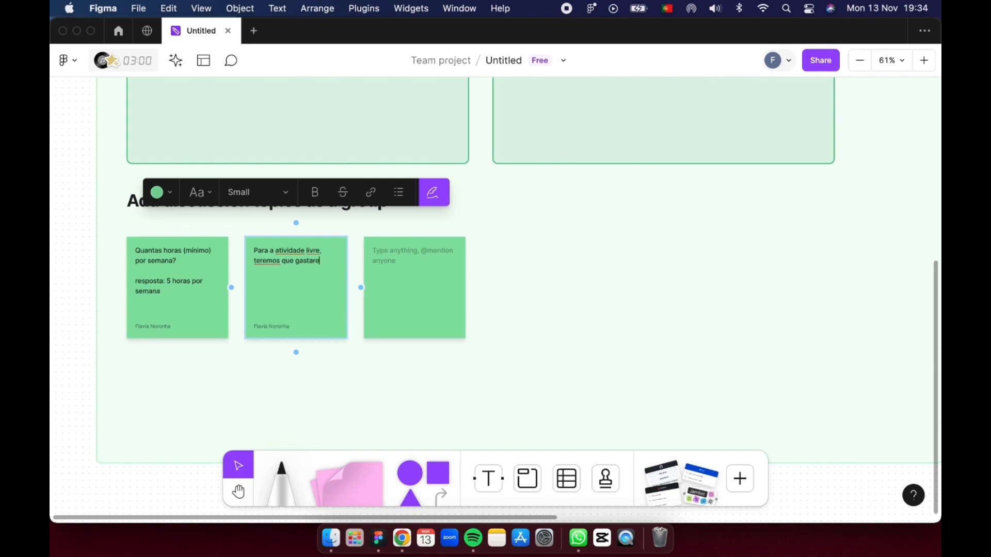
key("BackSpace")
type("quantas calorias em média")
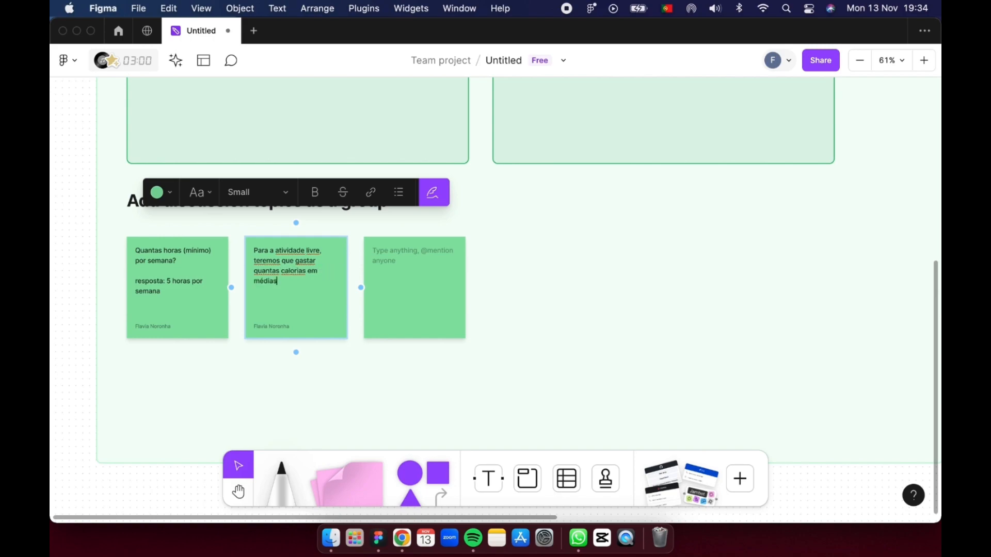
type("?")
- Write "Haverá dia livre?" on the third discussion topic sticky note
scroll(365, 285, "up", 2)
scroll(365, 286, "right", 2)
left_click(366, 288)
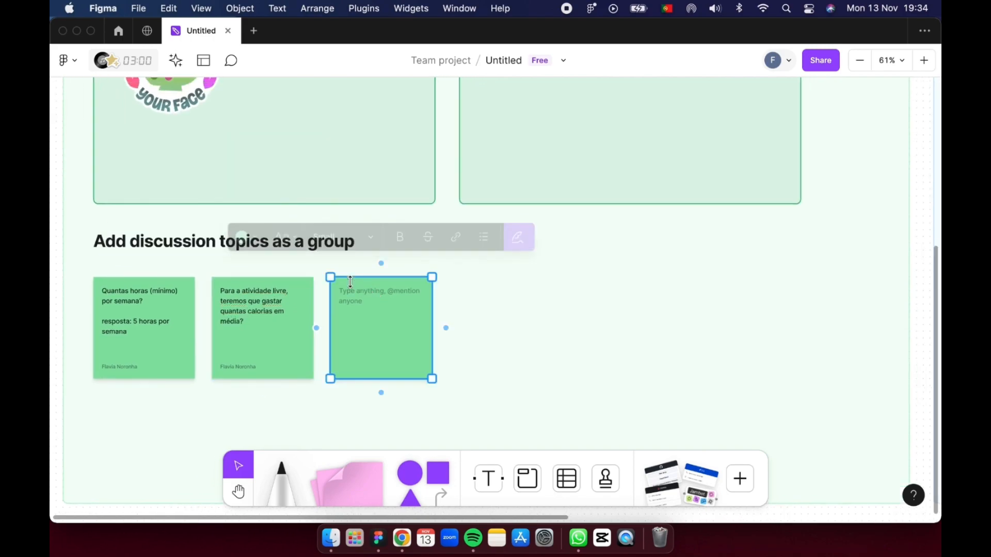
left_click(366, 288)
type("Haverá")
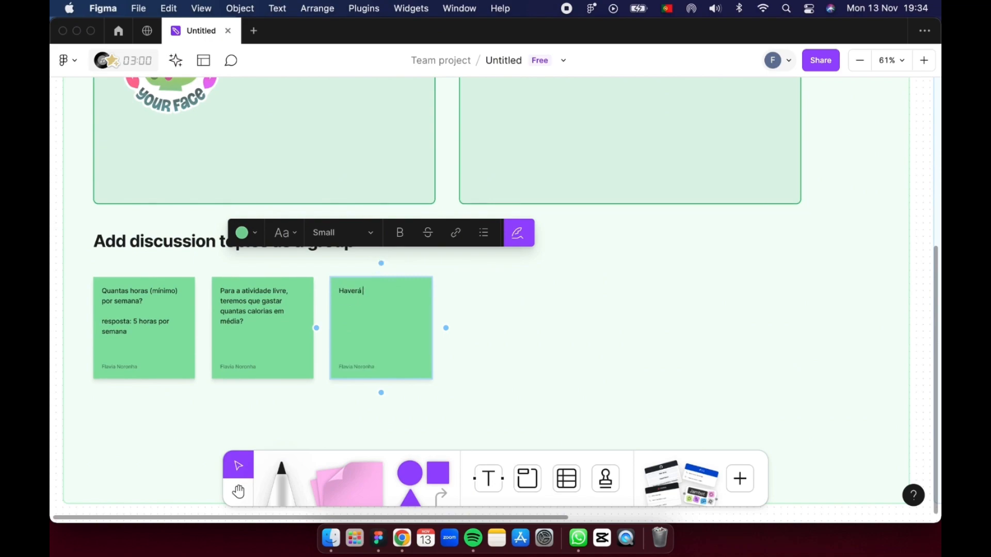
type(" dia livre?")
scroll(369, 292, "right", 2)
left_click(491, 269)
- Insert the Jambot widget from the community library into the Agenda section, below the Meeting Goals box
scroll(491, 269, "left", 1)
scroll(491, 269, "down", 4)
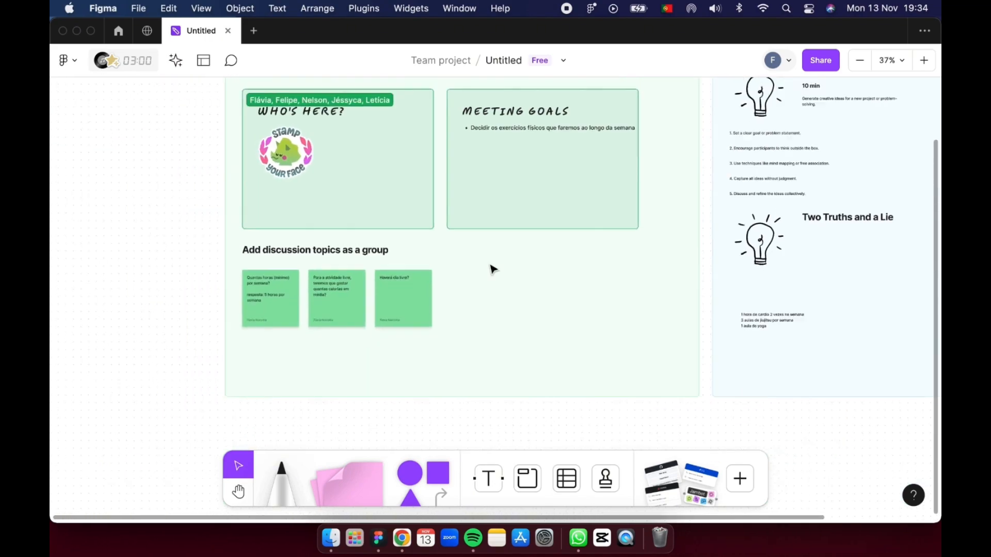
scroll(492, 269, "down", 3)
scroll(336, 166, "up", 1)
scroll(336, 166, "left", 1)
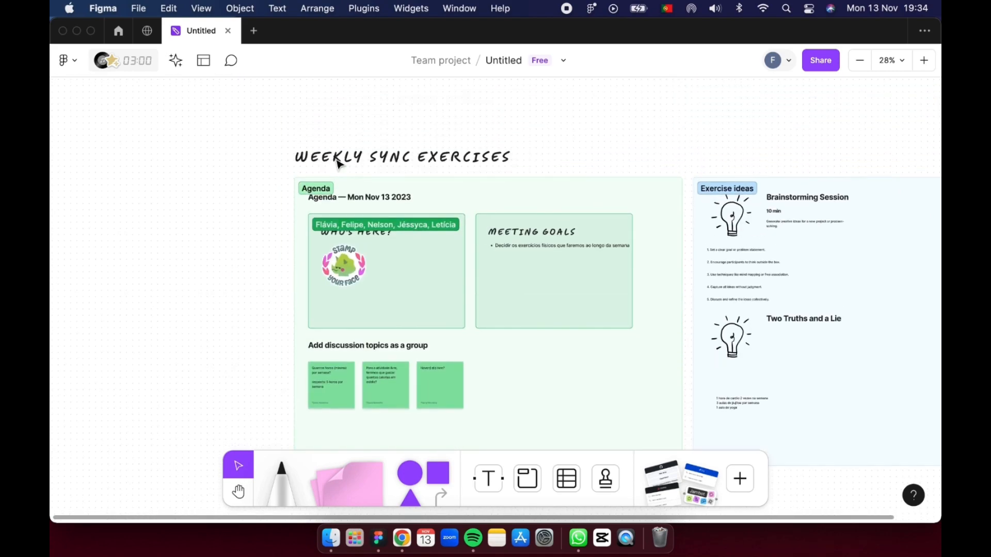
scroll(338, 164, "down", 2)
scroll(338, 164, "right", 1)
left_click(741, 483)
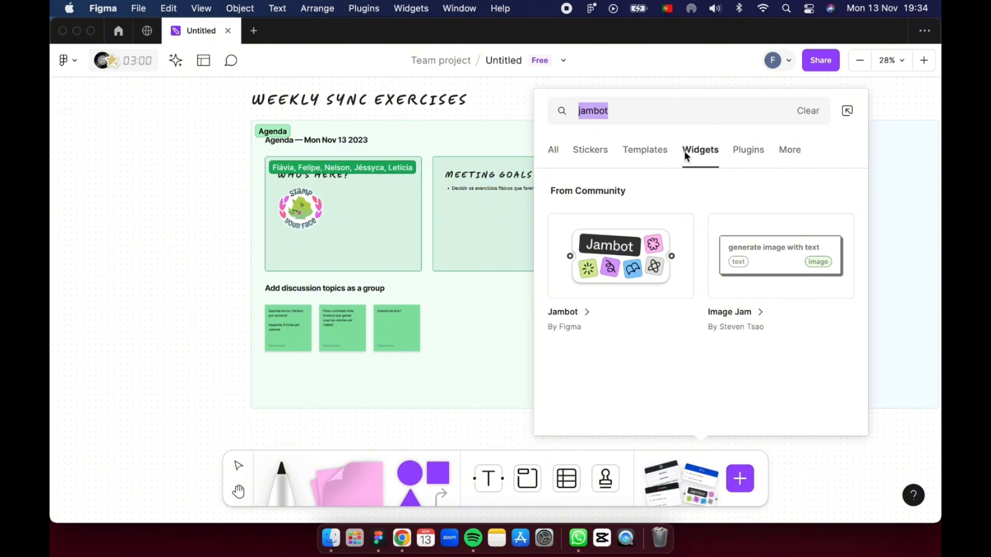
left_click(646, 258)
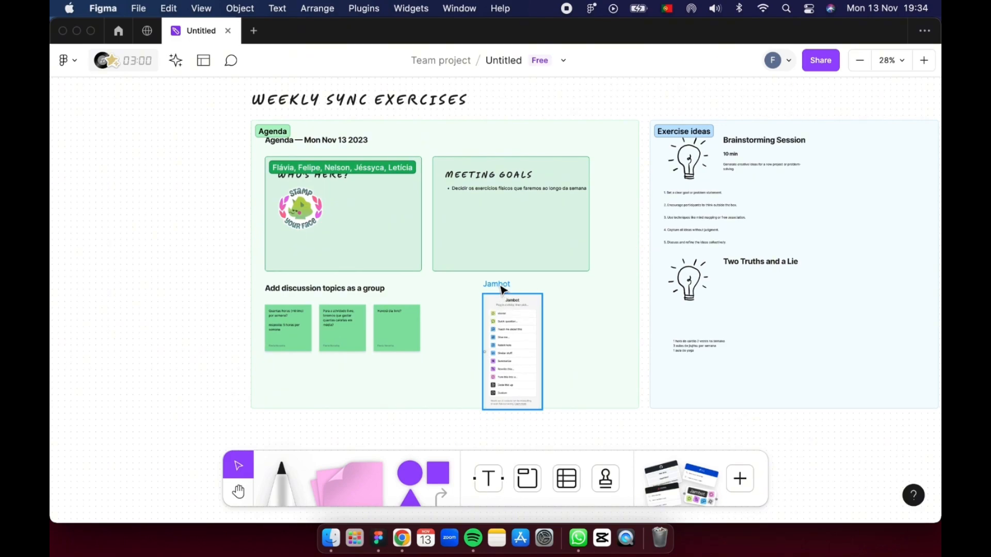
- Move the Jambot widget out of the Agenda section onto the empty canvas to the left of it
left_click_drag(501, 290, 202, 119)
scroll(211, 170, "up", 3)
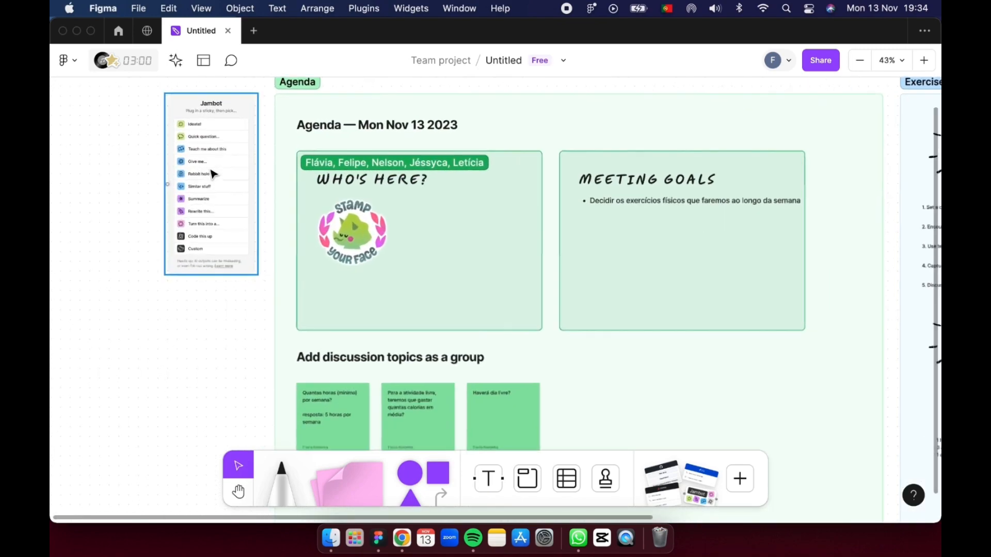
scroll(211, 174, "up", 2)
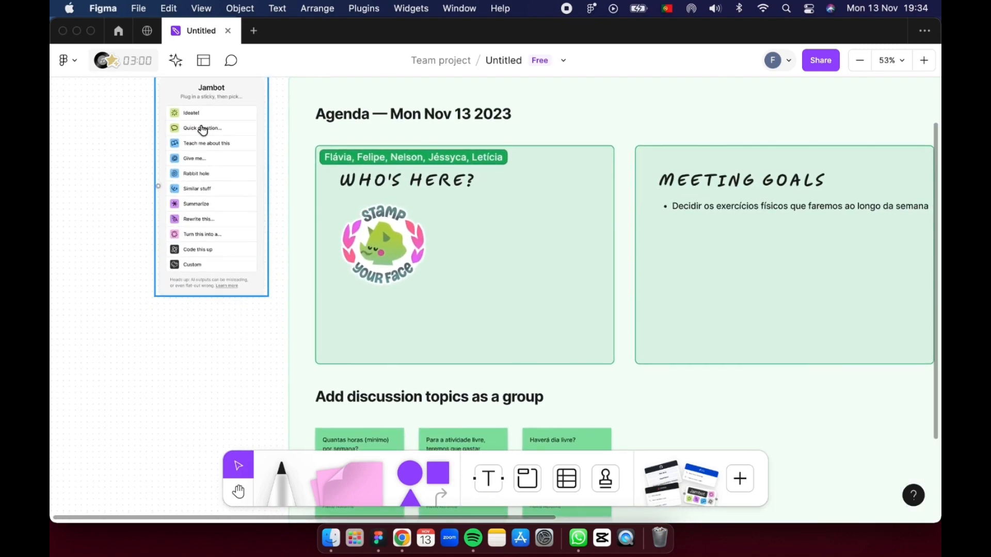
scroll(203, 130, "down", 2)
scroll(203, 130, "left", 1)
scroll(202, 124, "up", 5)
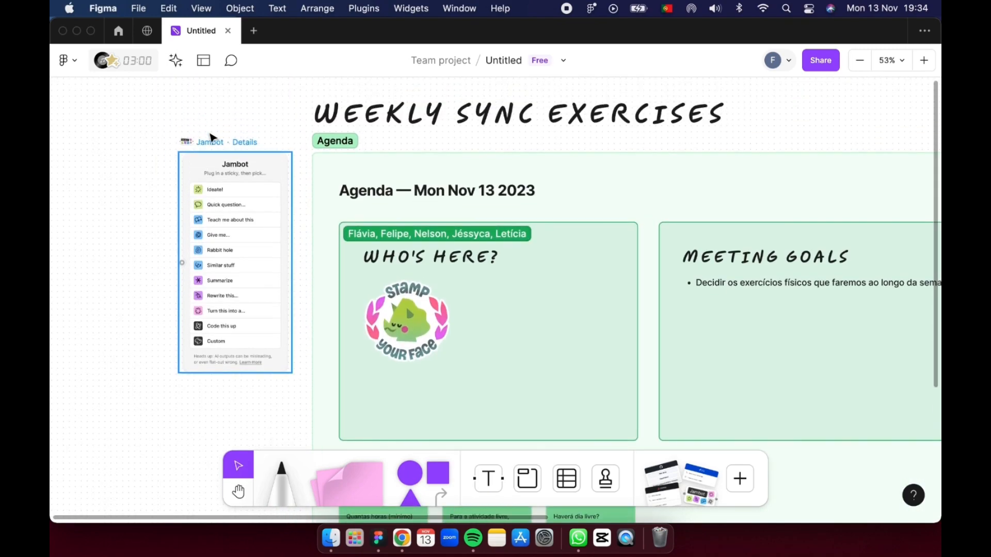
scroll(231, 215, "left", 1)
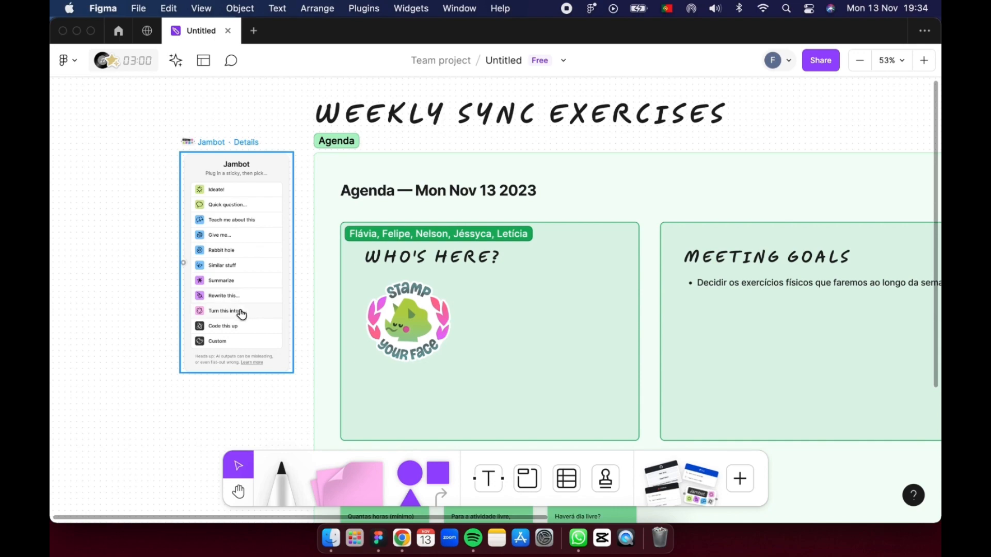
- Choose Jambot's Quick question option, replace the sample question with "Qual o melhor dia da semana para o descanso do exercício?" and ask it
left_click(236, 206)
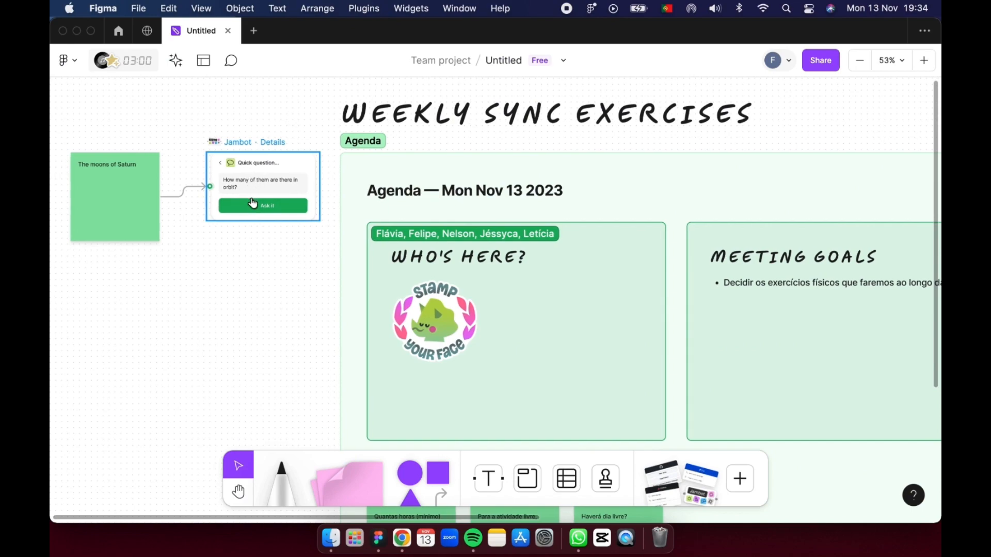
scroll(248, 191, "left", 1)
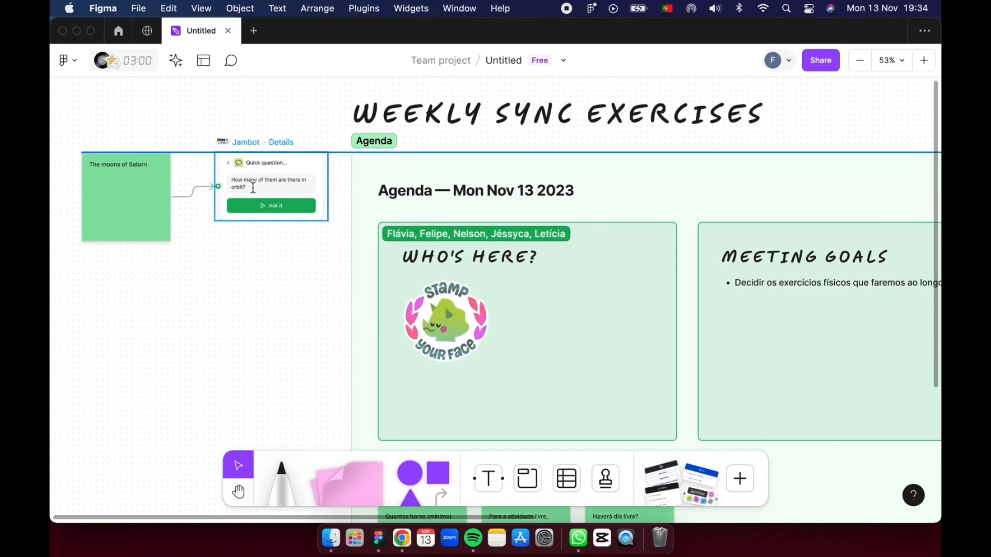
left_click_drag(253, 190, 228, 184)
double_click(229, 186)
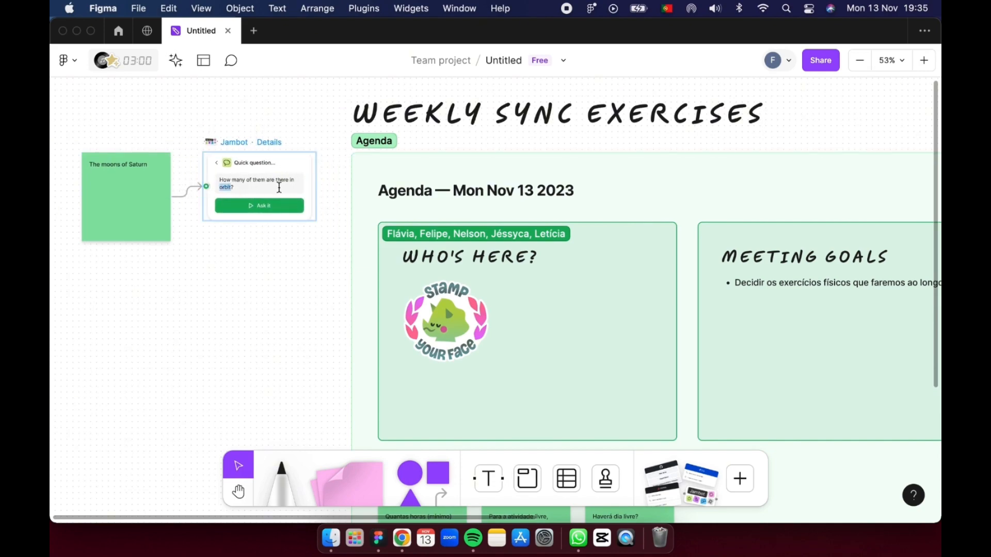
left_click(230, 187)
key("BackSpace")
key("BackSpace")
key("BackSpace")
key("BackSpace")
key("BackSpace")
key("BackSpace")
key("BackSpace")
key("BackSpace")
key("BackSpace")
key("BackSpace")
key("BackSpace")
key("BackSpace")
key("BackSpace")
key("BackSpace")
key("BackSpace")
key("BackSpace")
key("BackSpace")
key("BackSpace")
type("da semana para")
type(" não fa")
key("BackSpace")
key("BackSpace")
key("BackSpace")
key("BackSpace")
key("BackSpace")
key("BackSpace")
key("BackSpace")
key("BackSpace")
type("o descanso de")
type(" exe")
left_click(282, 209)
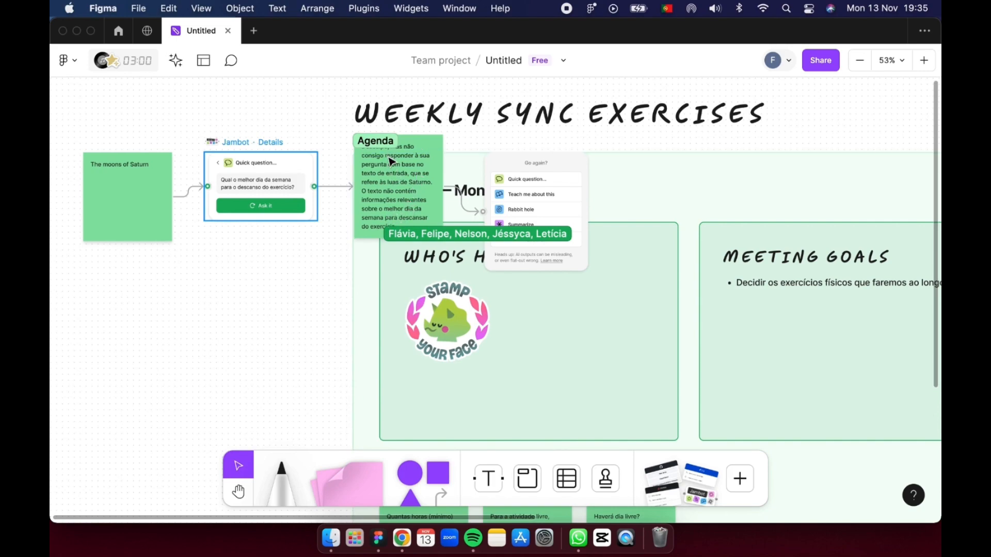
- Remove the generated answer with its follow-up menu and replace the text of the connected input sticky note with "exercícios físicos"
key("Delete")
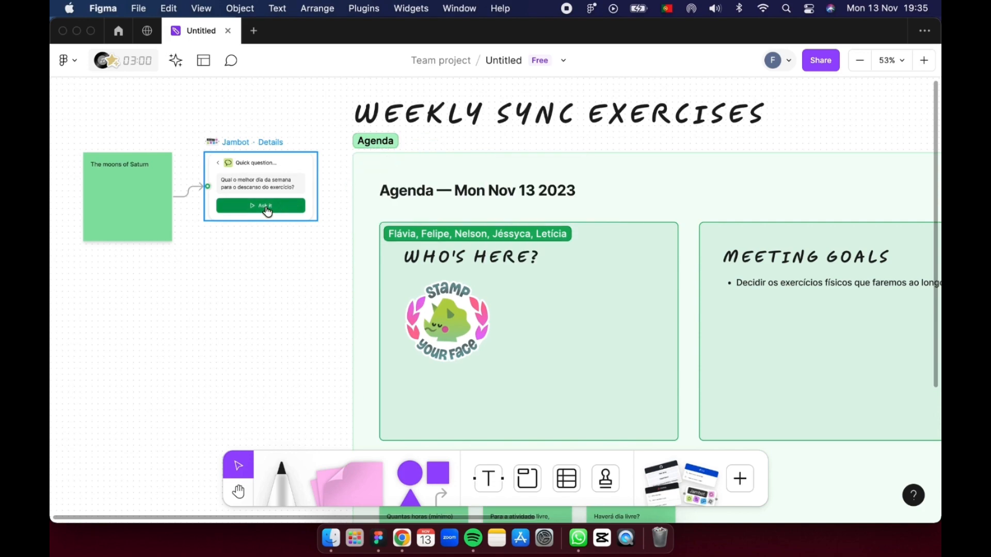
double_click(139, 172)
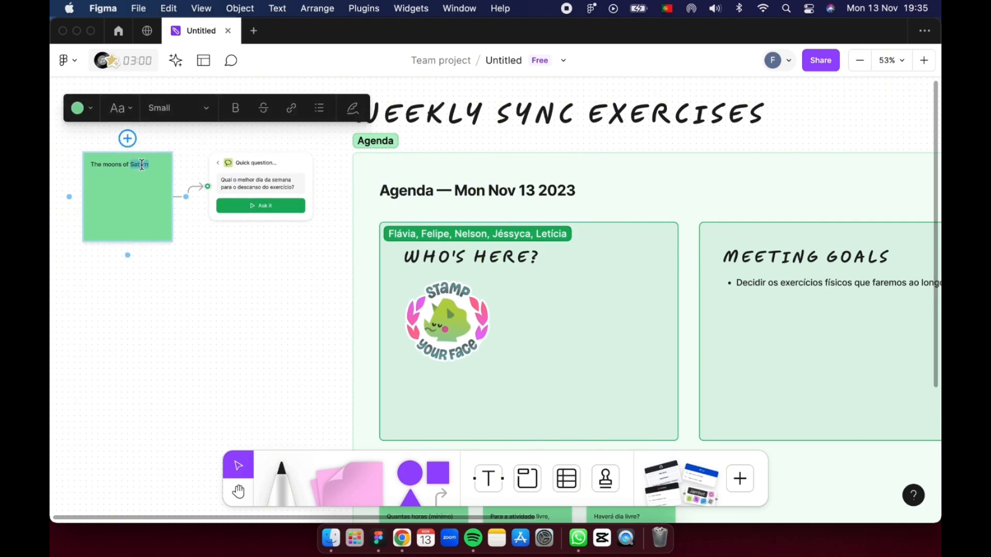
type("exerc")
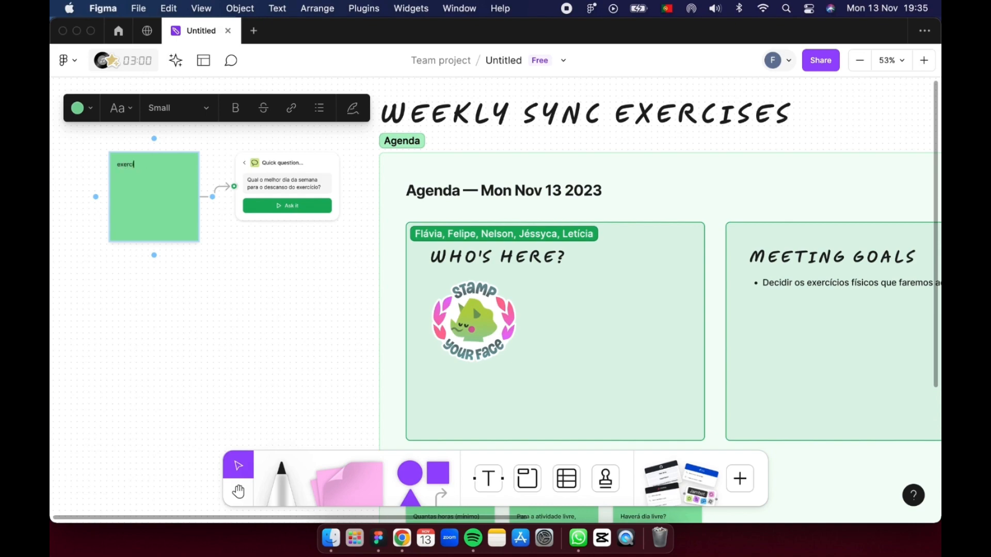
type("ícios fisicos")
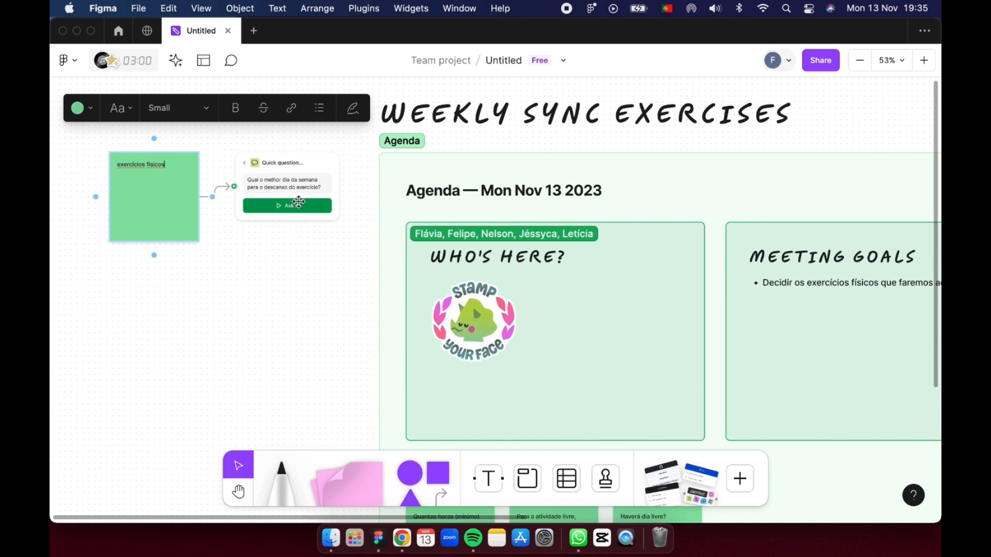
- Run the Jambot quick question on the "exercícios físicos" sticky note
left_click(299, 202)
scroll(305, 212, "left", 1)
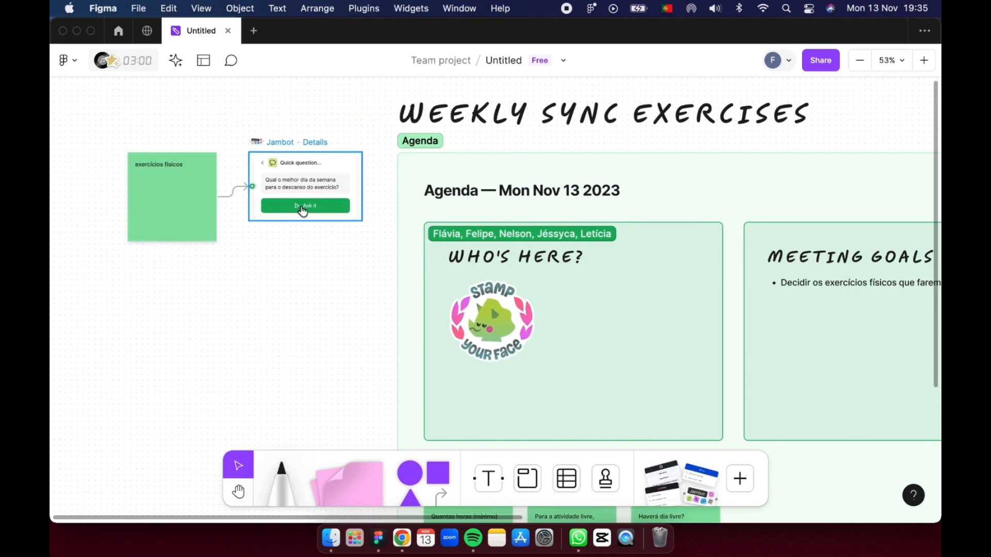
left_click(305, 207)
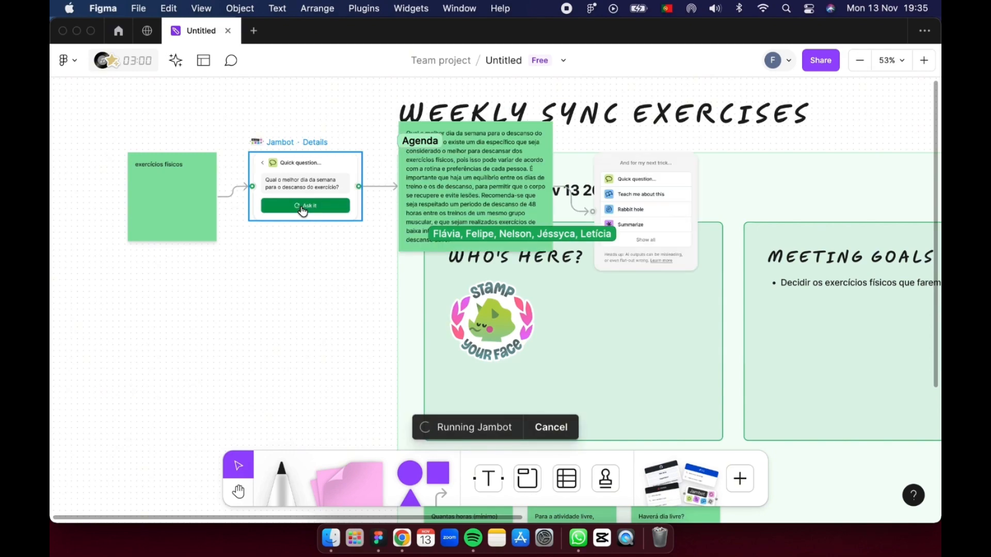
- Move the answer sticky note below the question widget and place the follow-up Jambot menu to the note's left, outside the Agenda section
left_click_drag(443, 177, 287, 312)
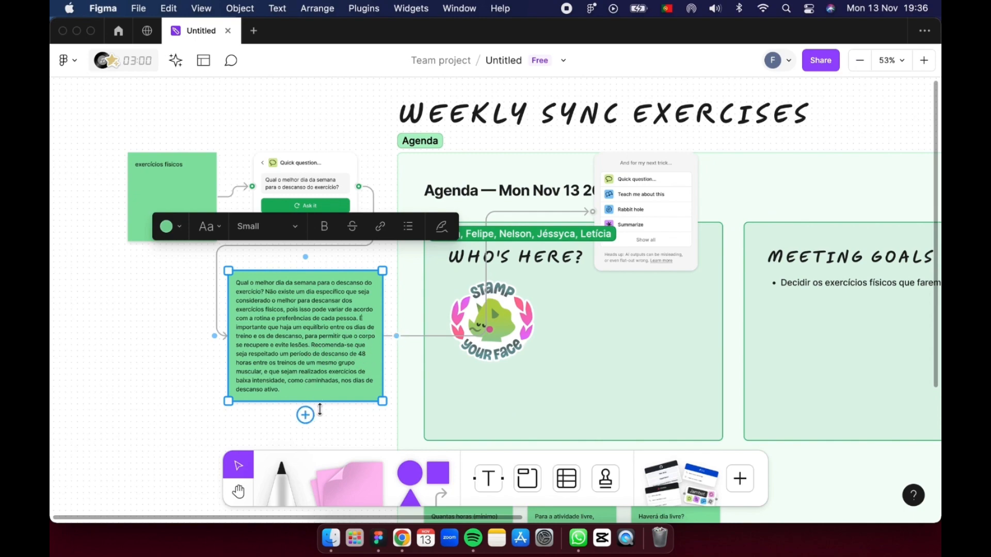
left_click(351, 427)
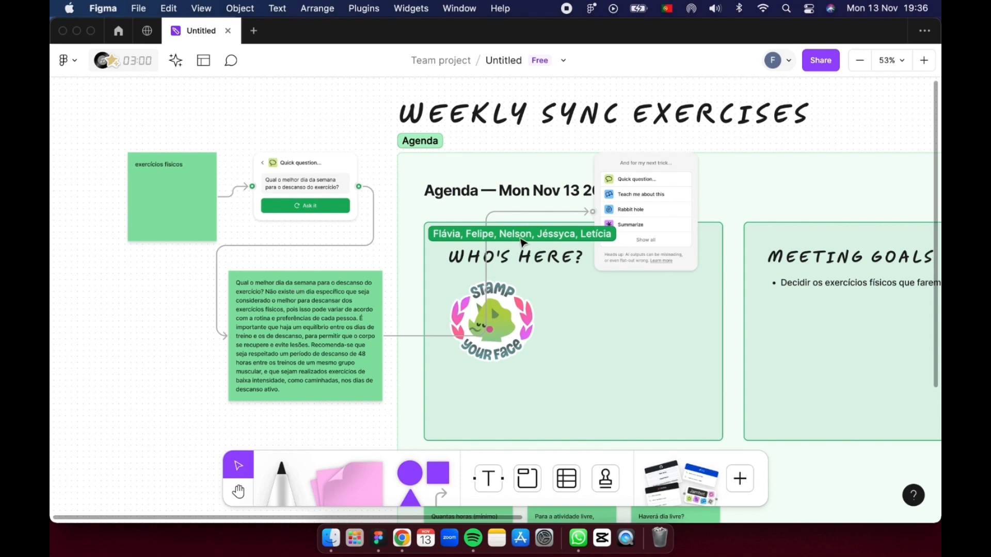
left_click_drag(611, 165, 110, 336)
scroll(287, 305, "down", 1)
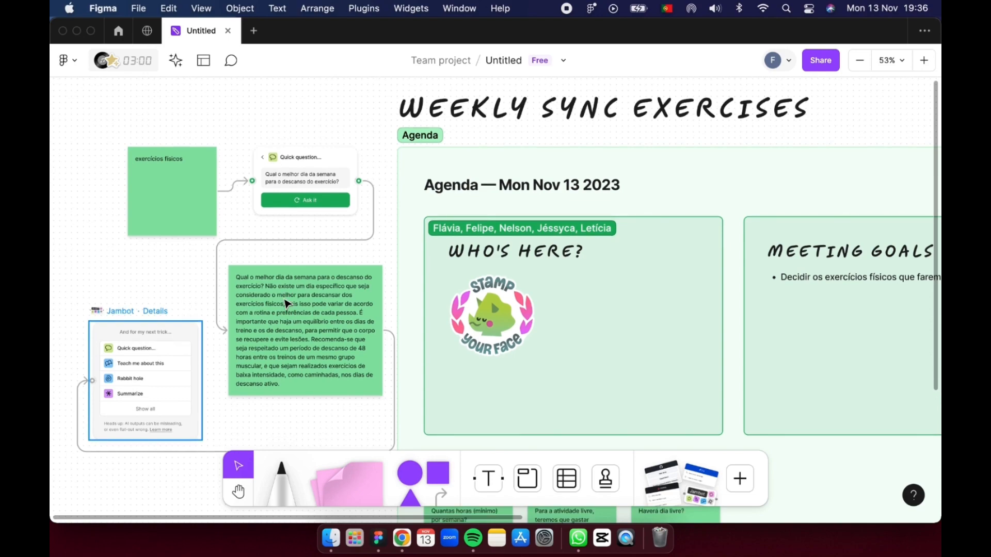
scroll(287, 304, "down", 3)
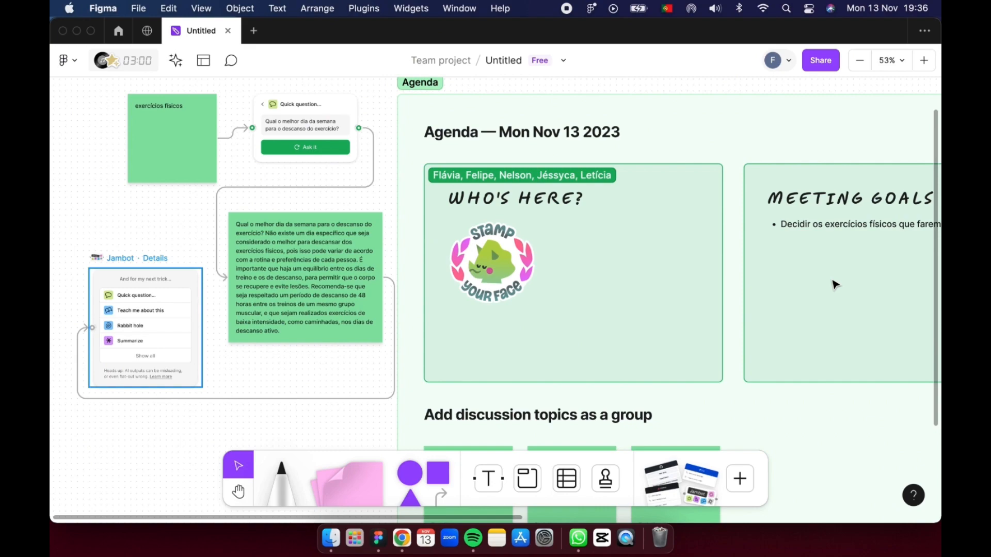
scroll(835, 284, "up", 2)
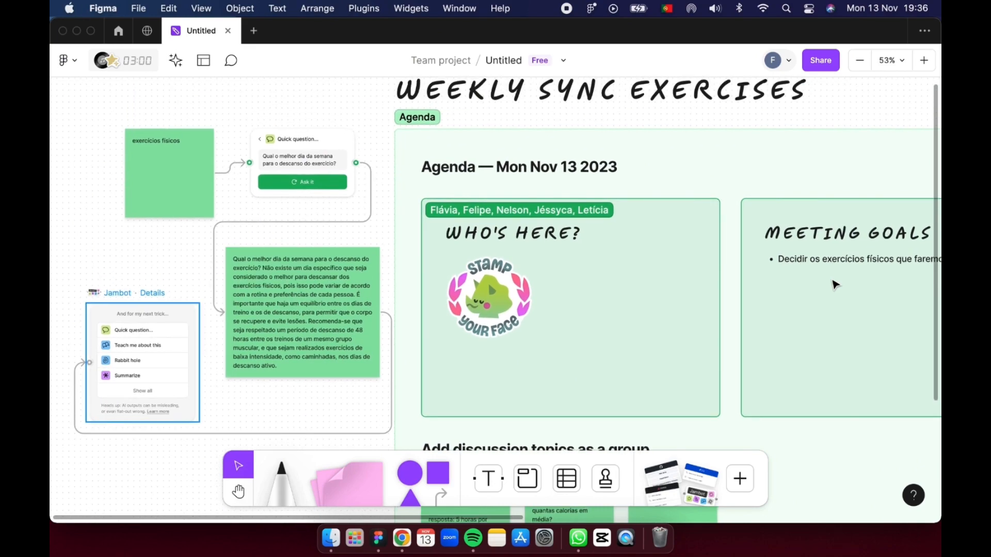